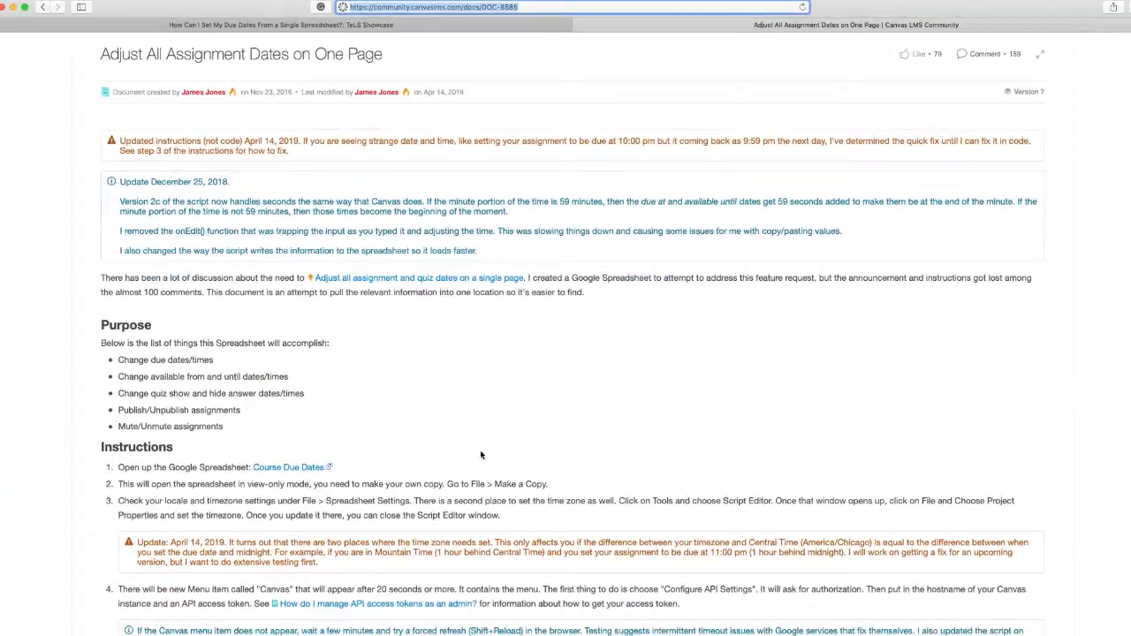
Step: Open the Course Due Dates Google Spreadsheet linked in the Instructions in a new browser tab
scroll(480, 450, down, 3)
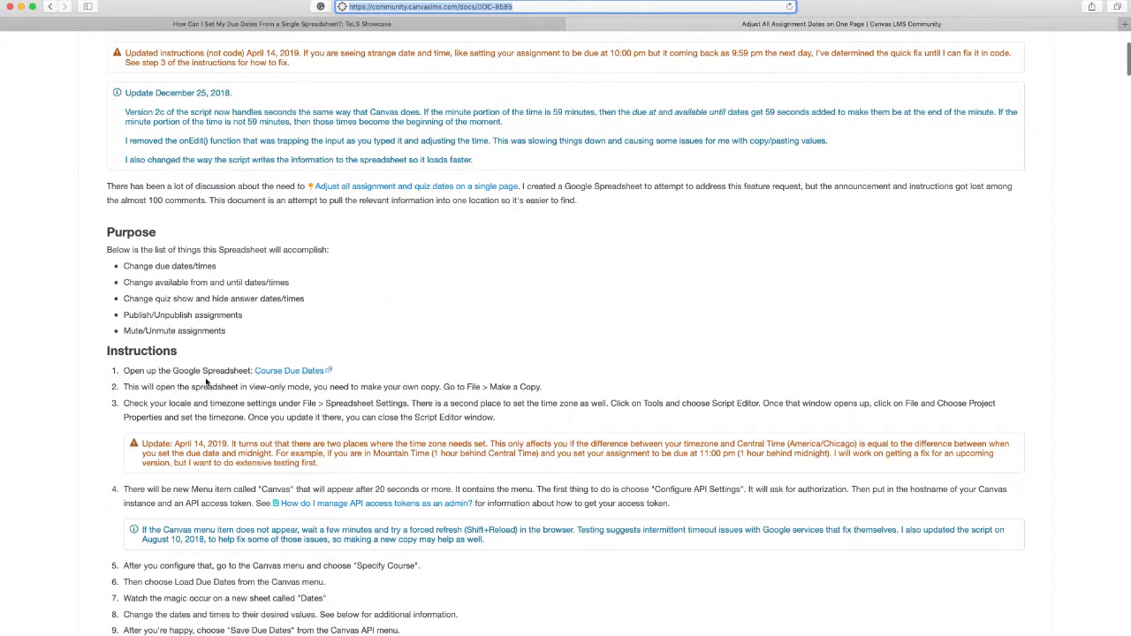
right_click(267, 377)
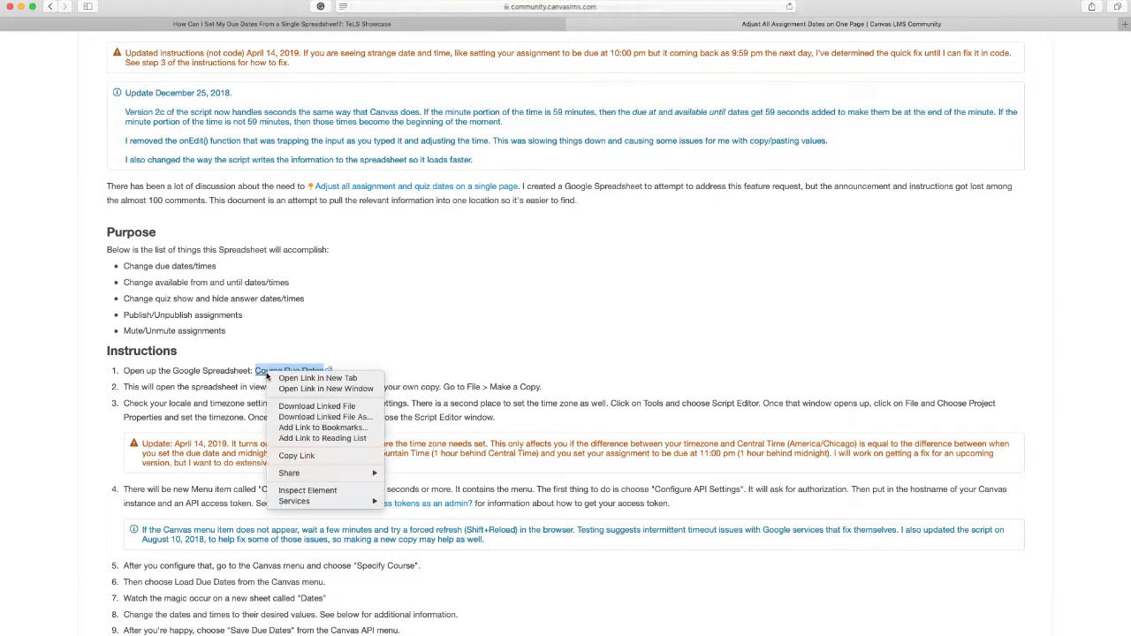
click(292, 378)
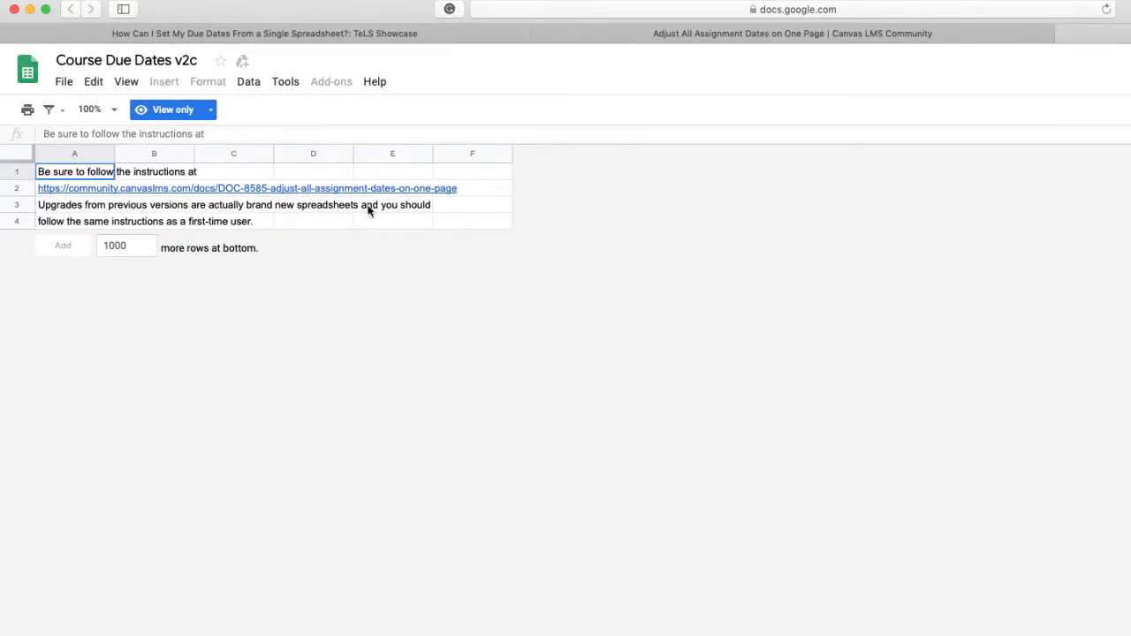
Step: Make a copy of the view-only spreadsheet in My Drive, named My Due Dates
click(62, 84)
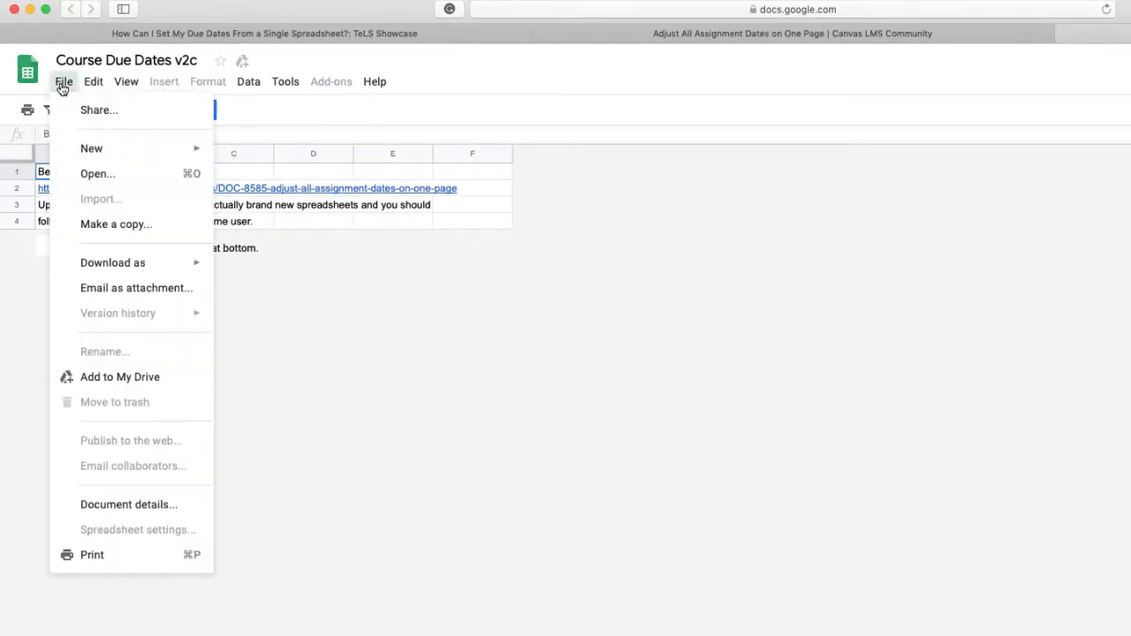
click(97, 225)
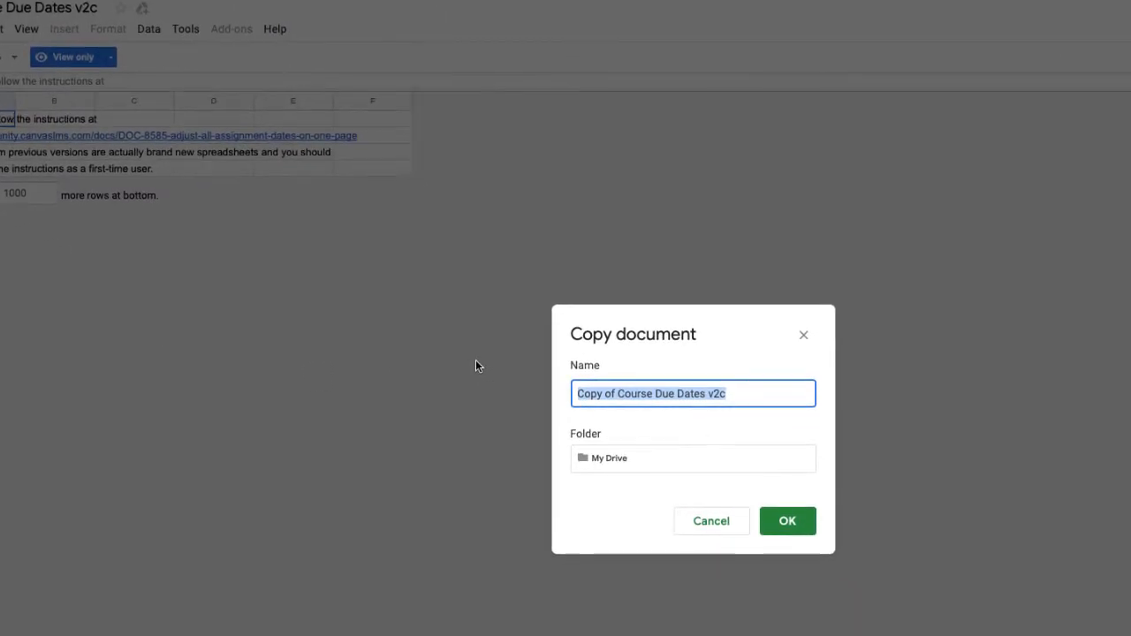
text(My Due Dates)
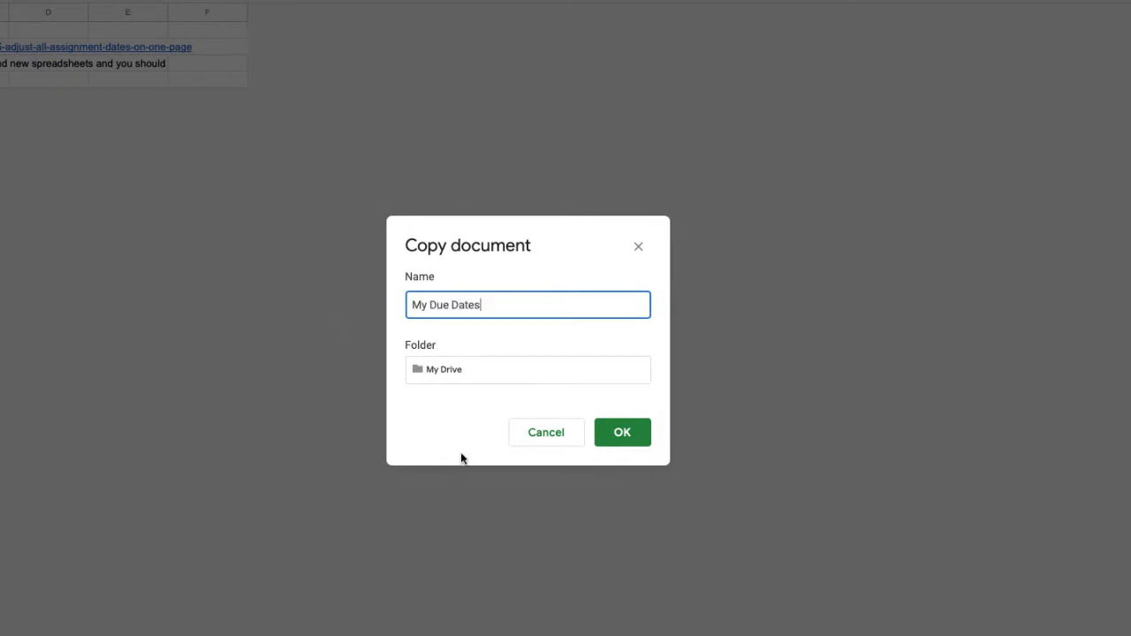
click(624, 435)
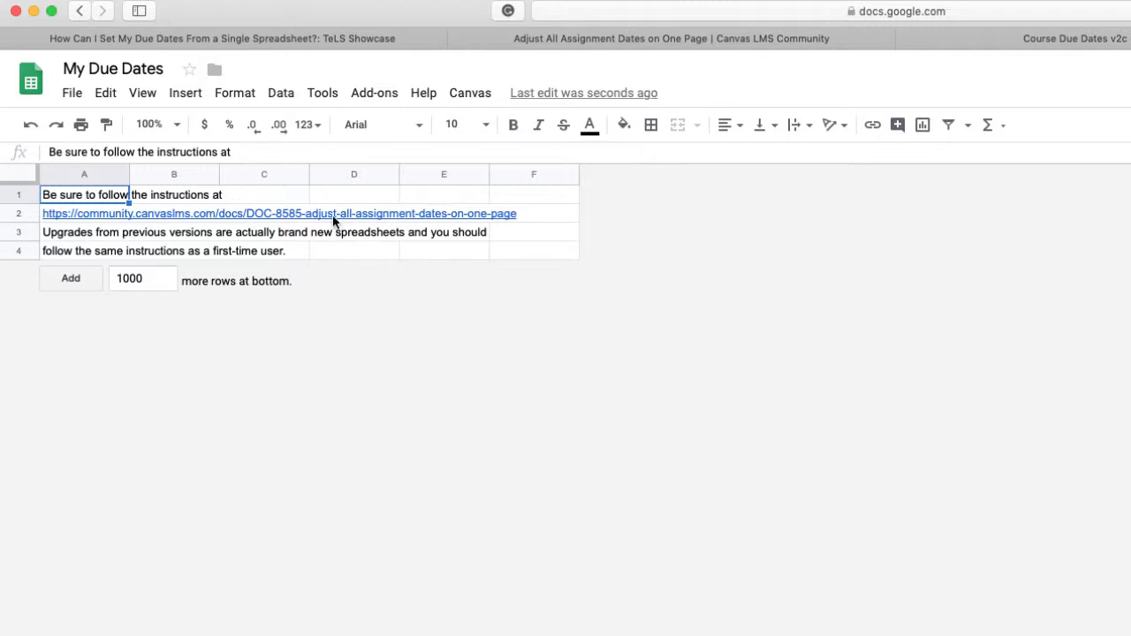
Step: Start configuring the Canvas API settings and authorize the Course Due Dates script to access the Google account
click(472, 95)
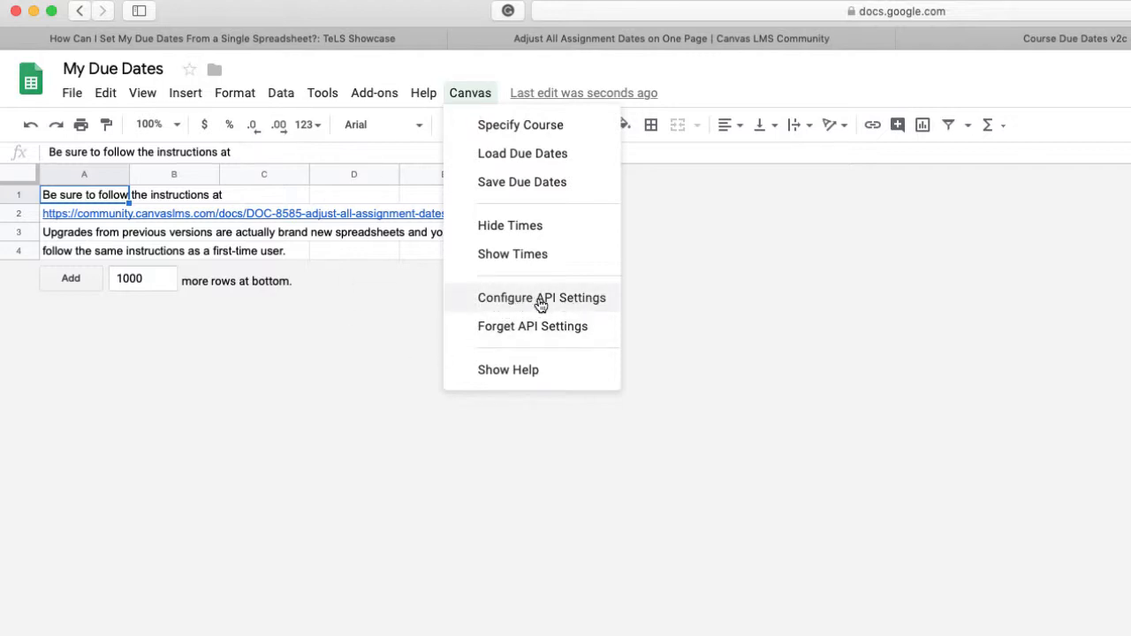
click(541, 301)
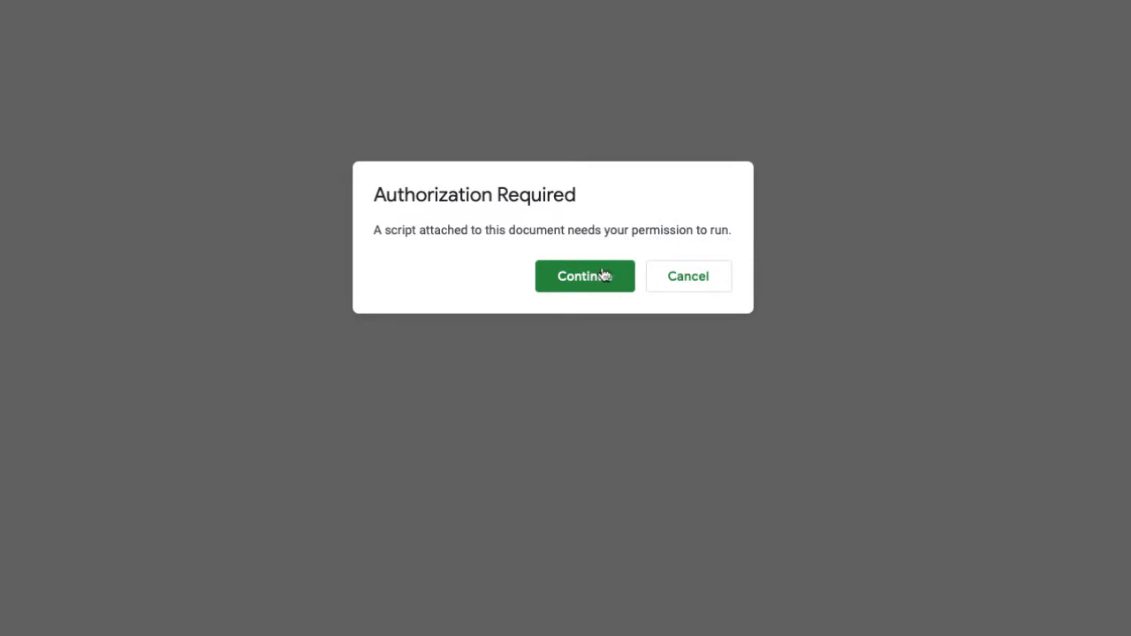
click(576, 278)
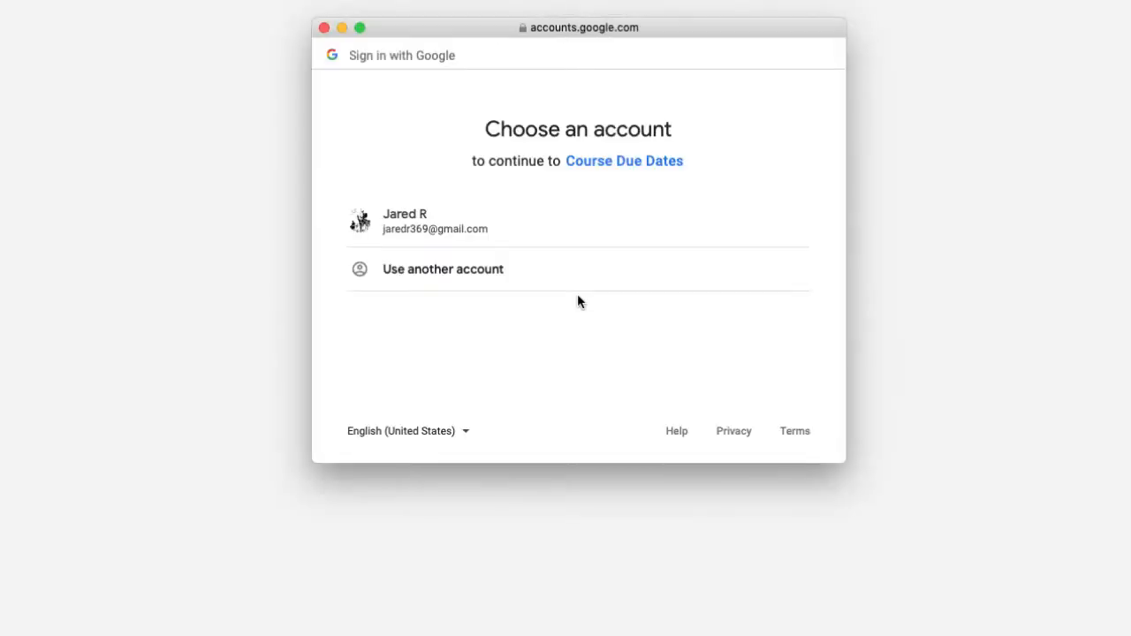
click(414, 226)
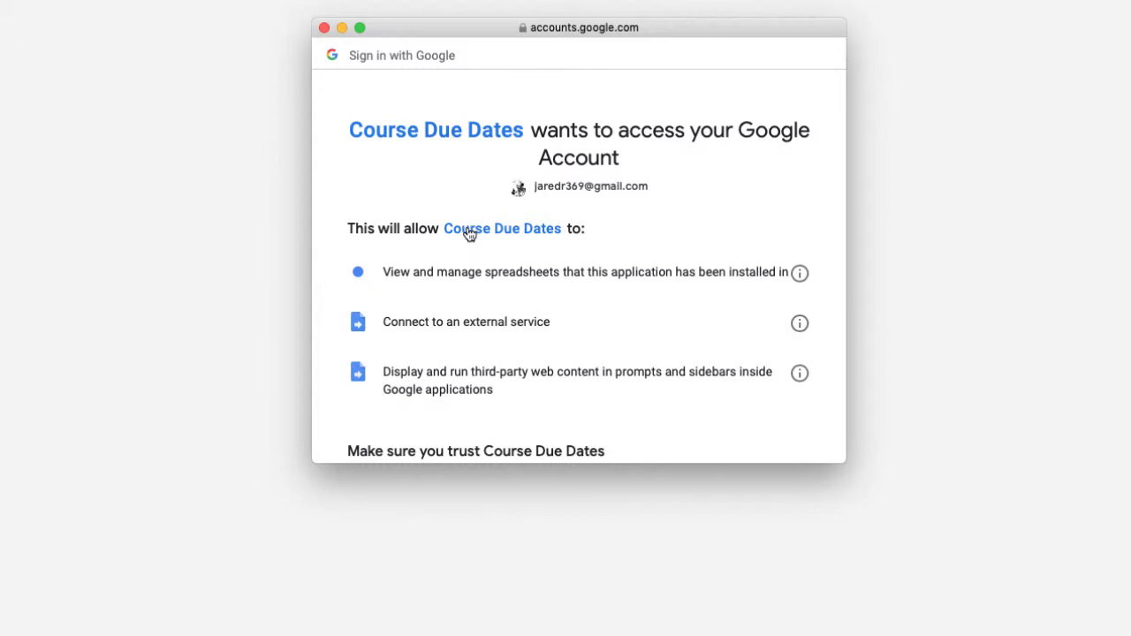
scroll(515, 244, down, 5)
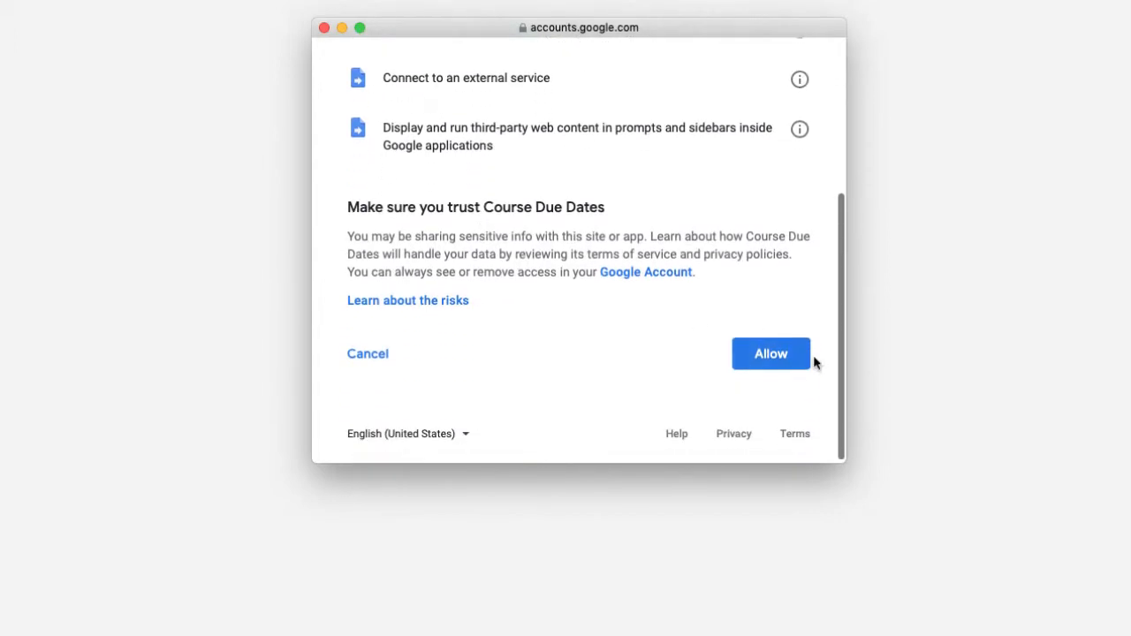
click(768, 356)
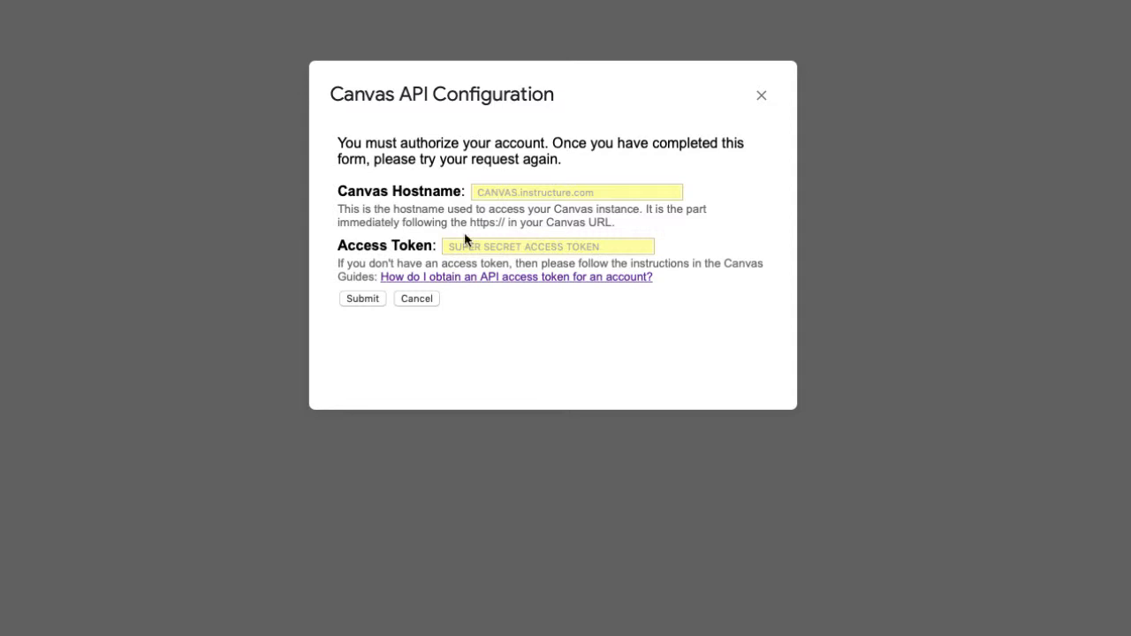
Step: Enter canvas.yc.edu as the Canvas hostname in the API configuration form
click(498, 192)
text(can)
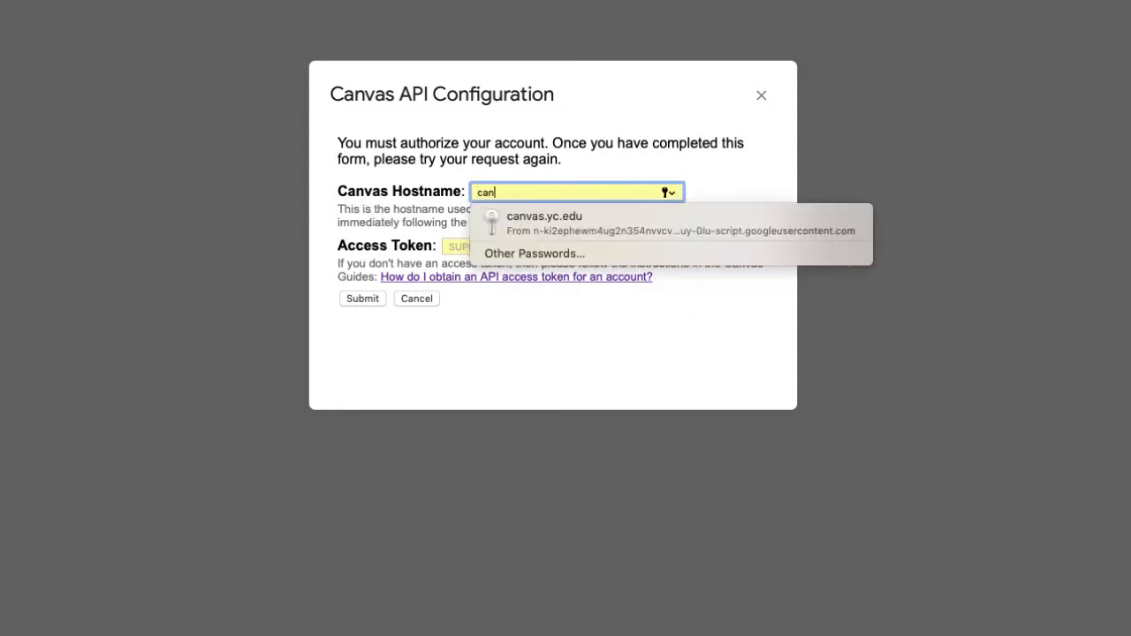
text(vas.yc.edu)
click(590, 355)
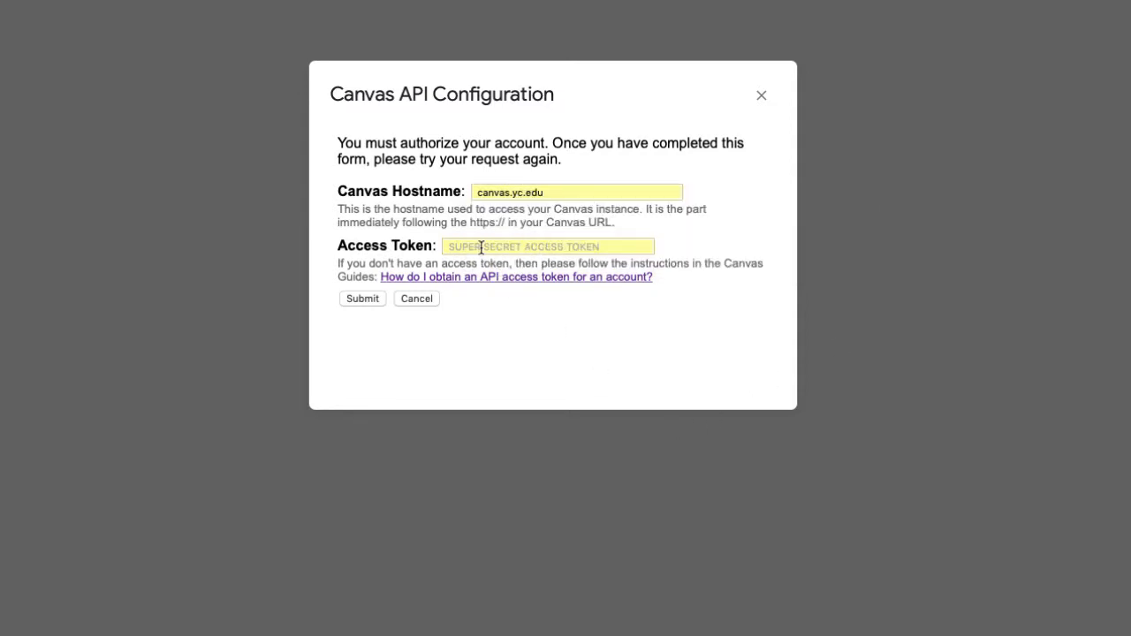
click(480, 247)
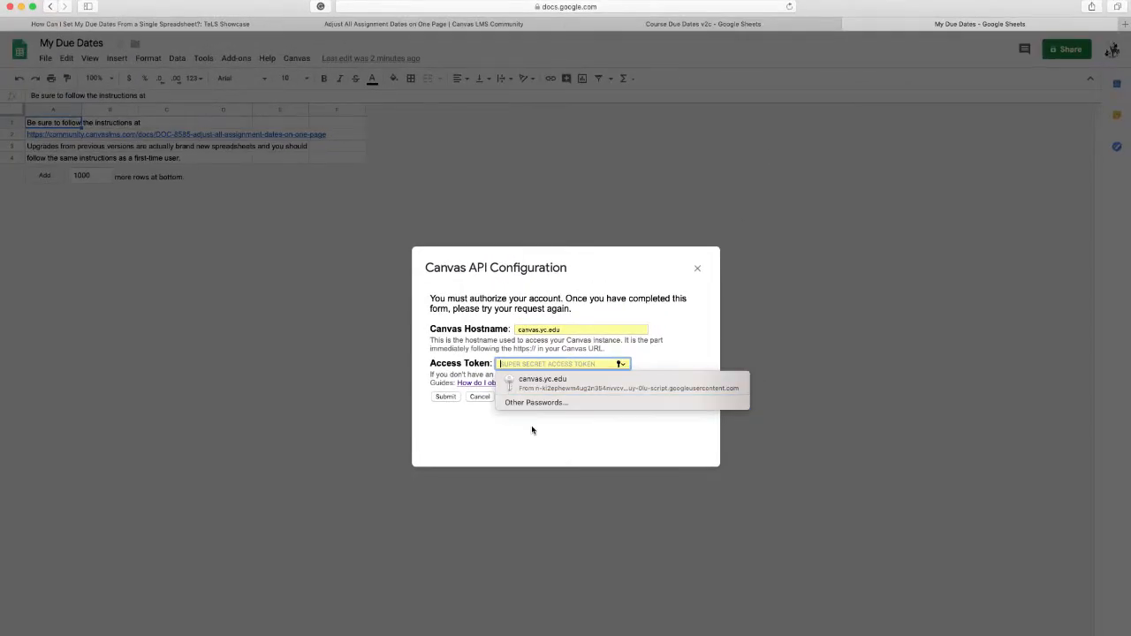
Step: Open the YC canvas site in a new browser tab and go to the account's settings
key(super+t)
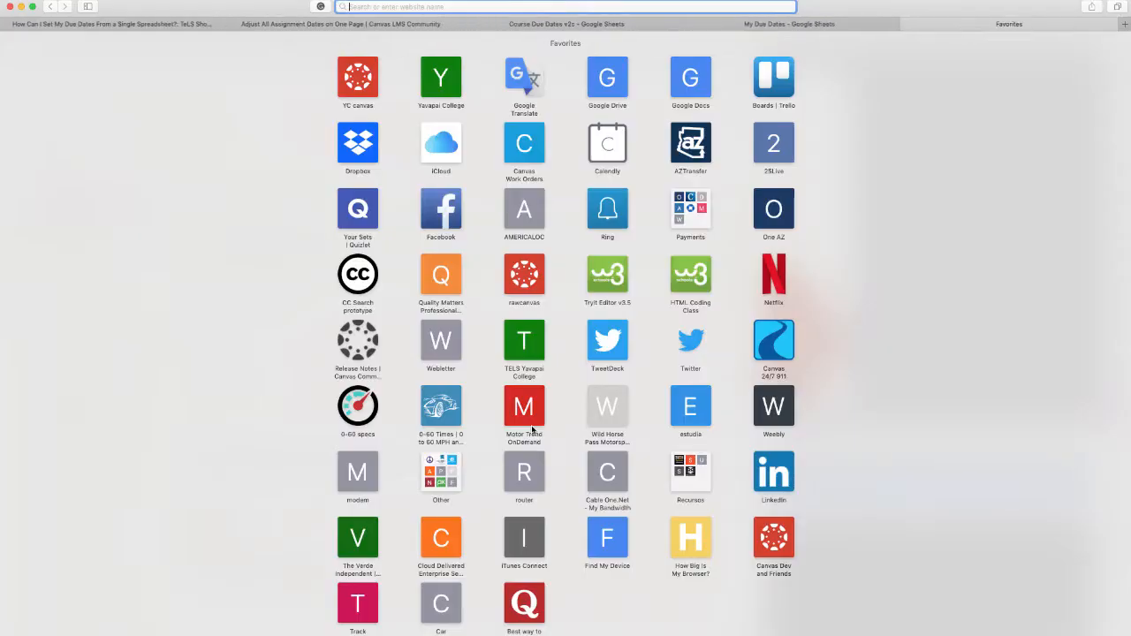
click(358, 91)
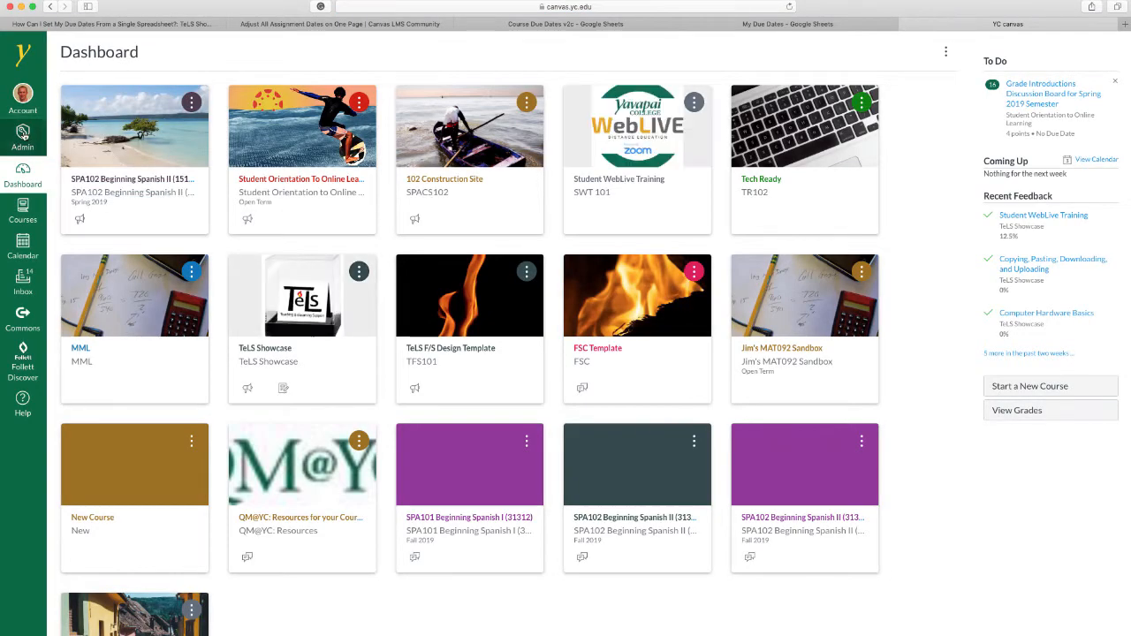
click(23, 135)
click(23, 105)
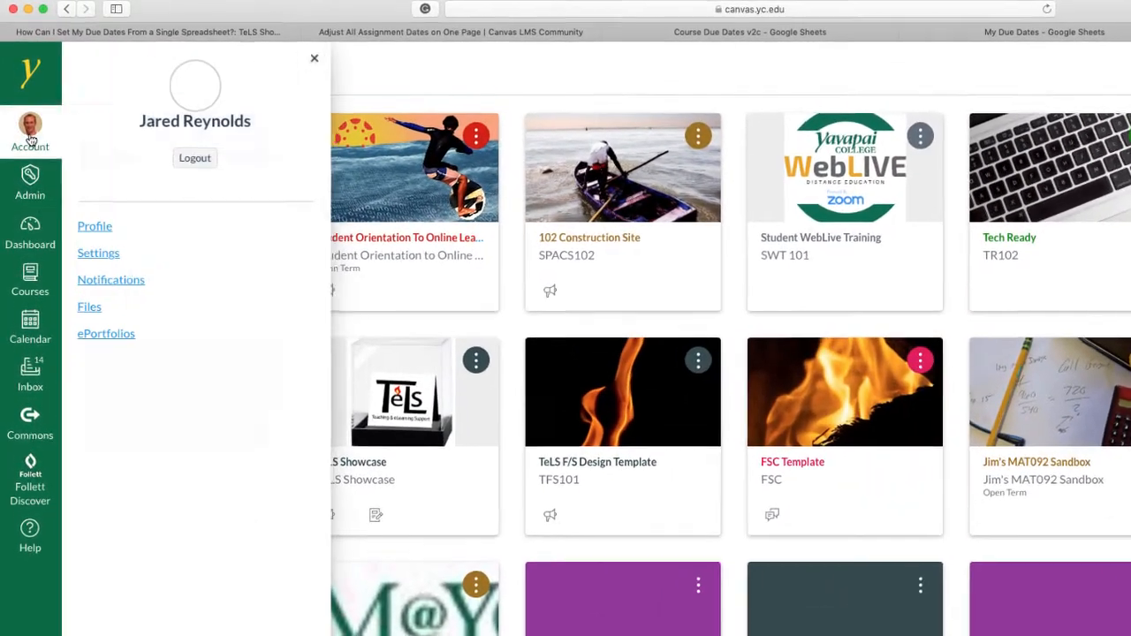
click(94, 255)
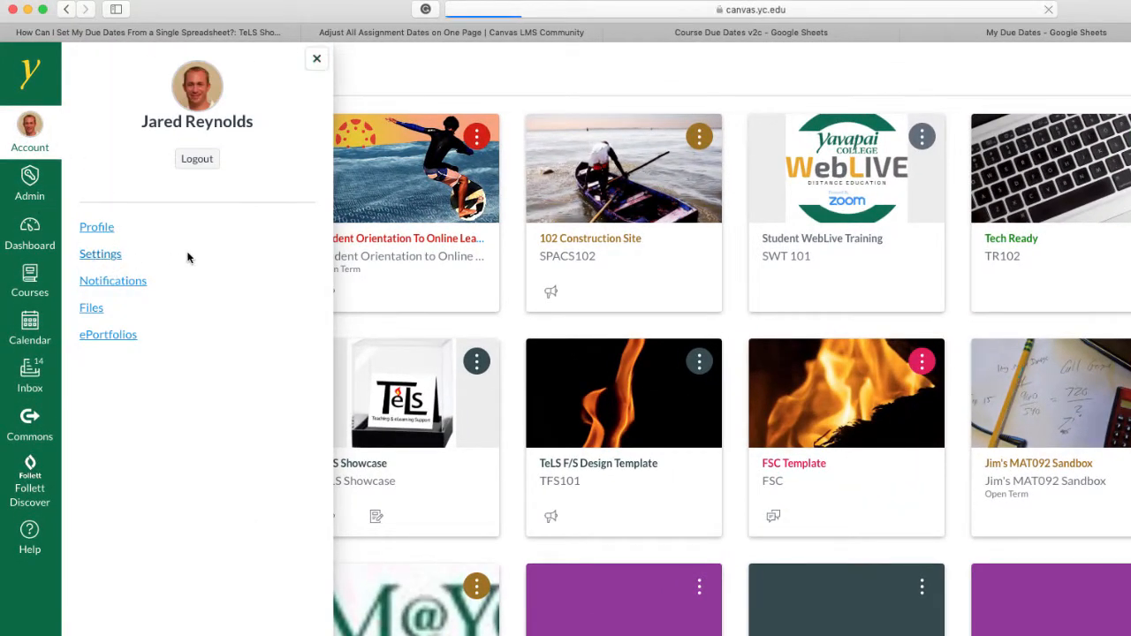
Step: Generate a new access token under Approved Integrations with the purpose google sheets and no expiration date
scroll(644, 424, down, 10)
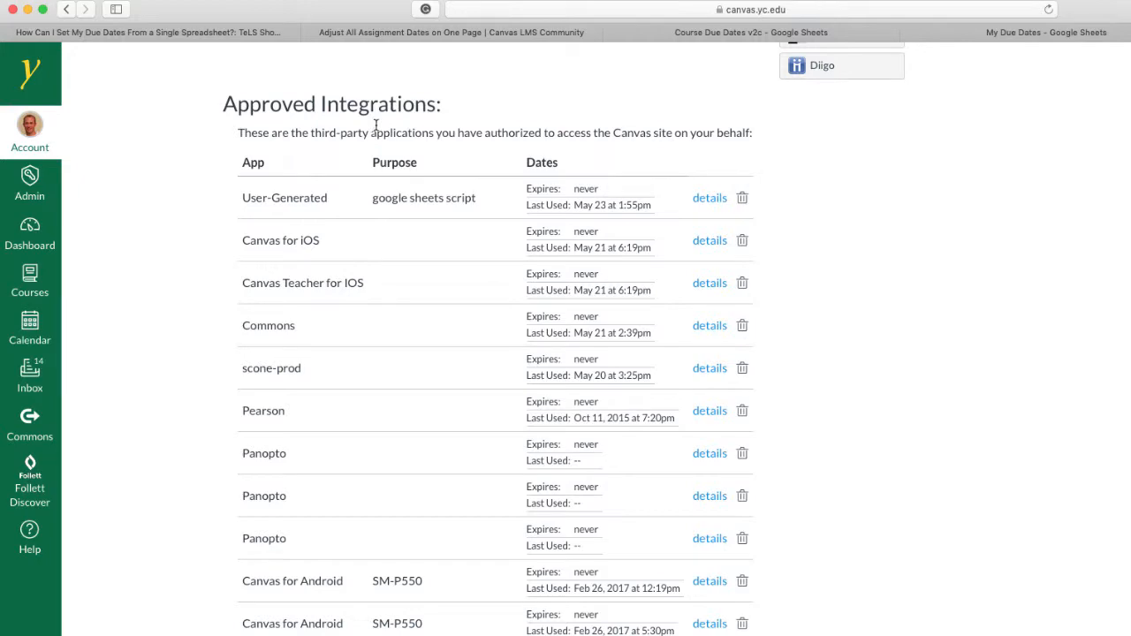
scroll(375, 125, up, 10)
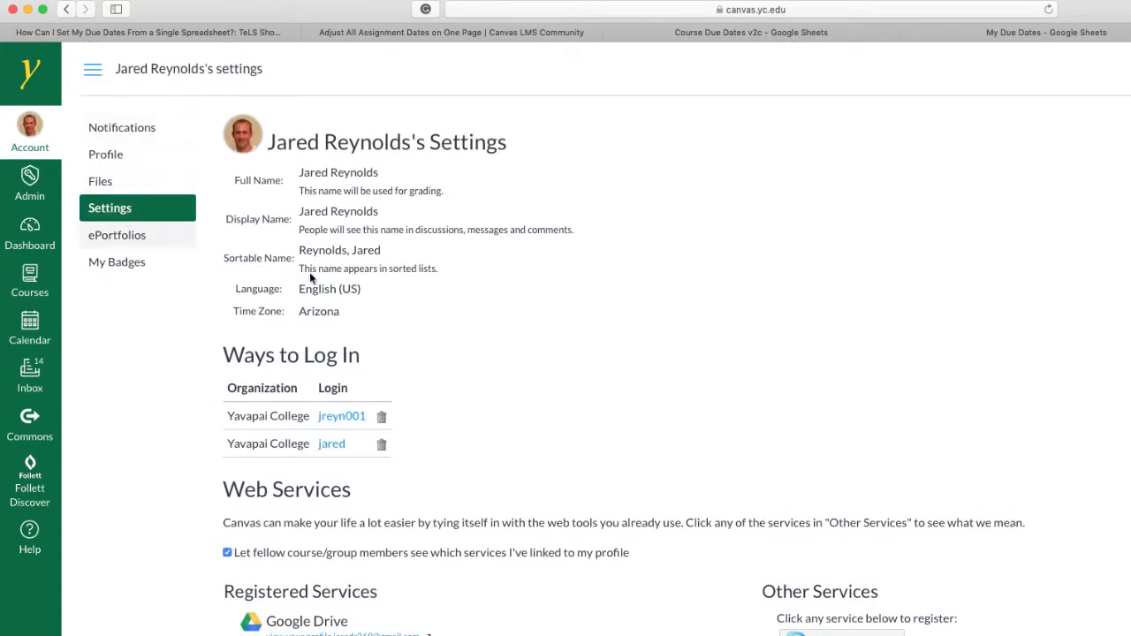
scroll(886, 553, down, 10)
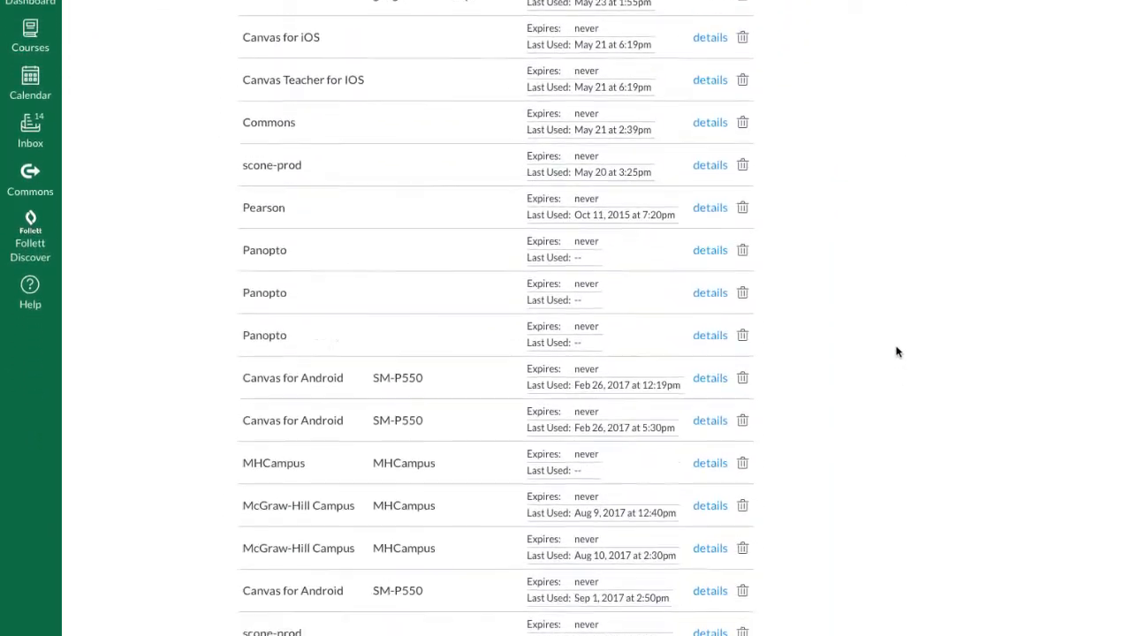
scroll(896, 352, down, 10)
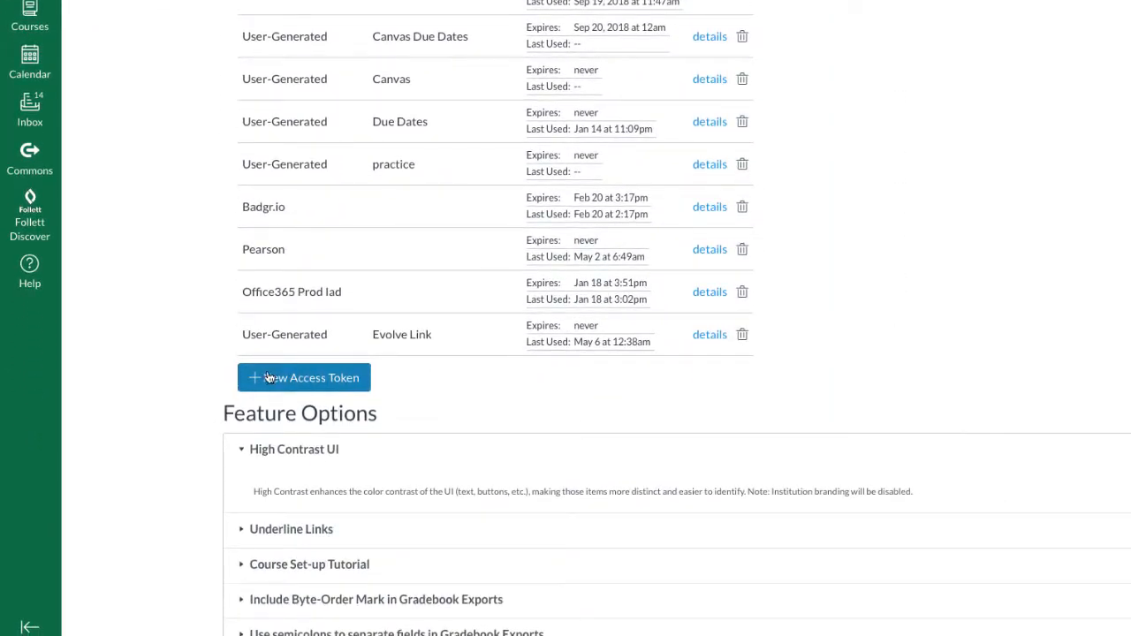
click(324, 383)
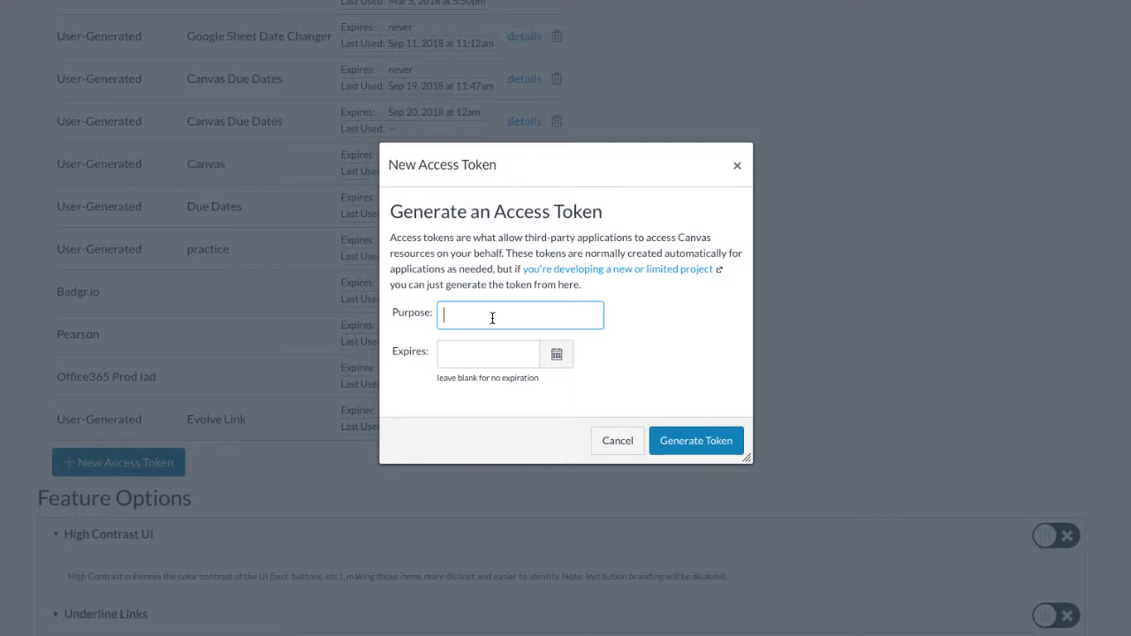
text(google sheets)
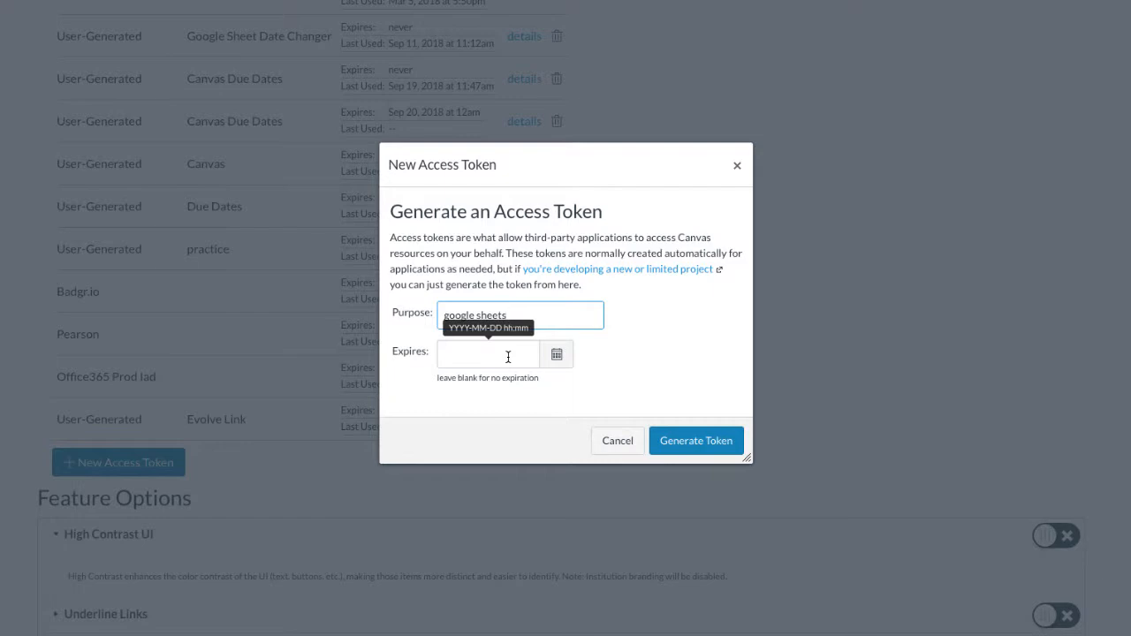
click(689, 447)
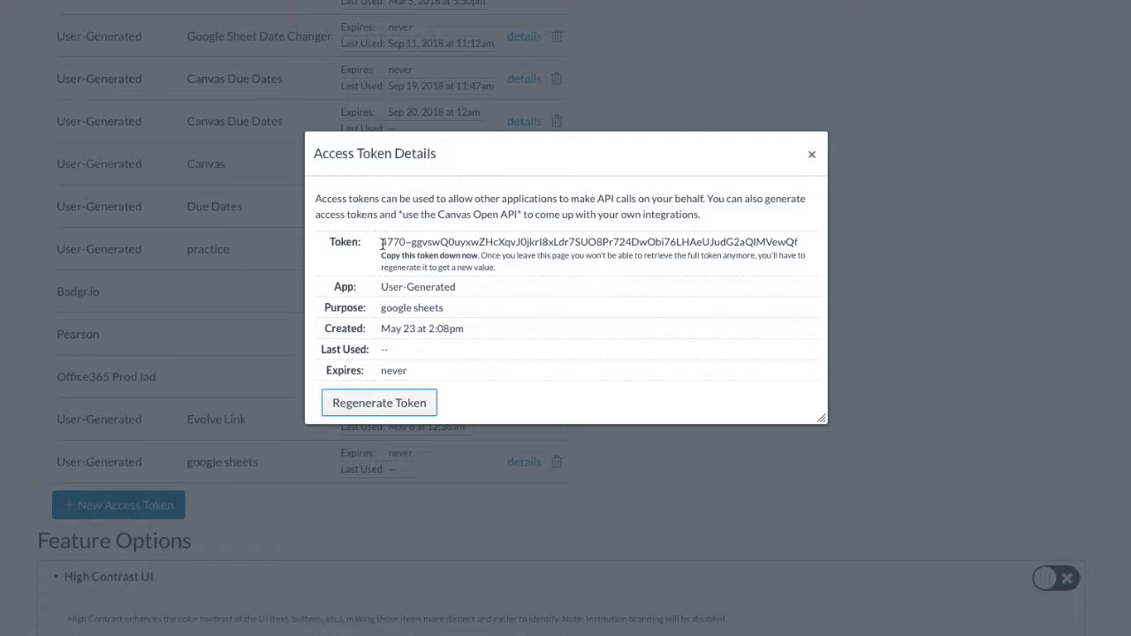
Step: Copy the full generated token from the access token details
drag(382, 244, 804, 250)
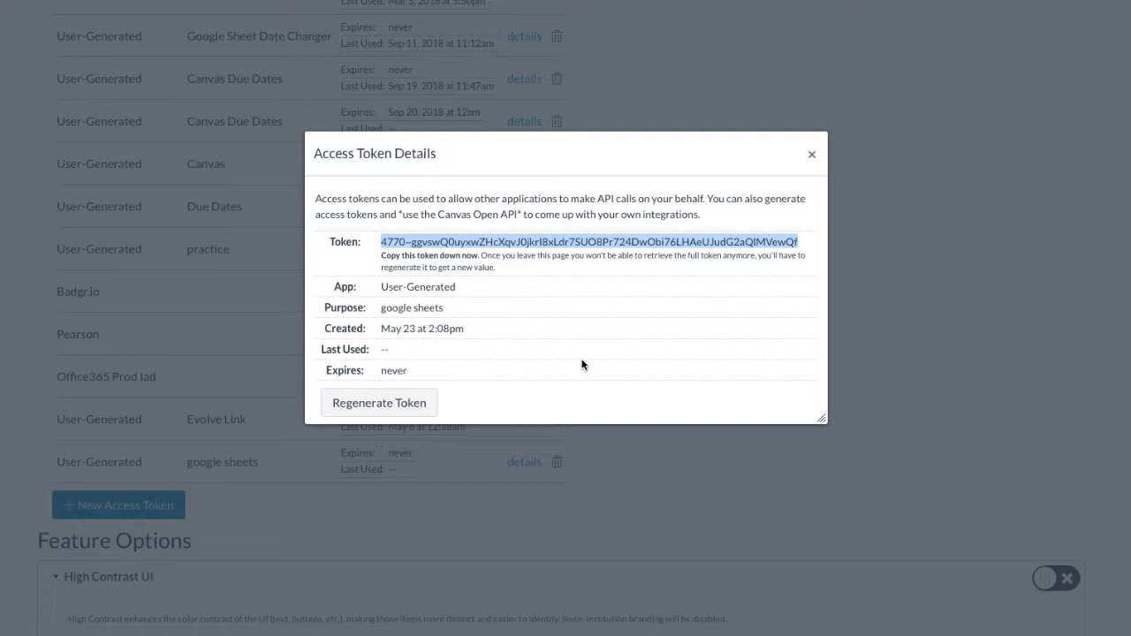
right_click(524, 241)
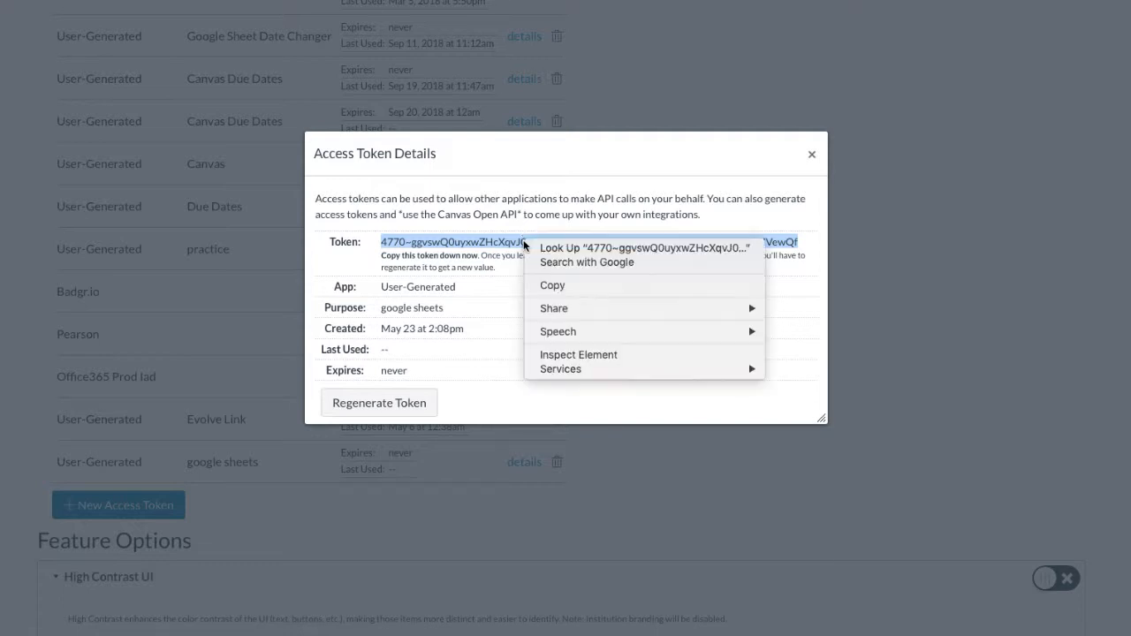
click(558, 286)
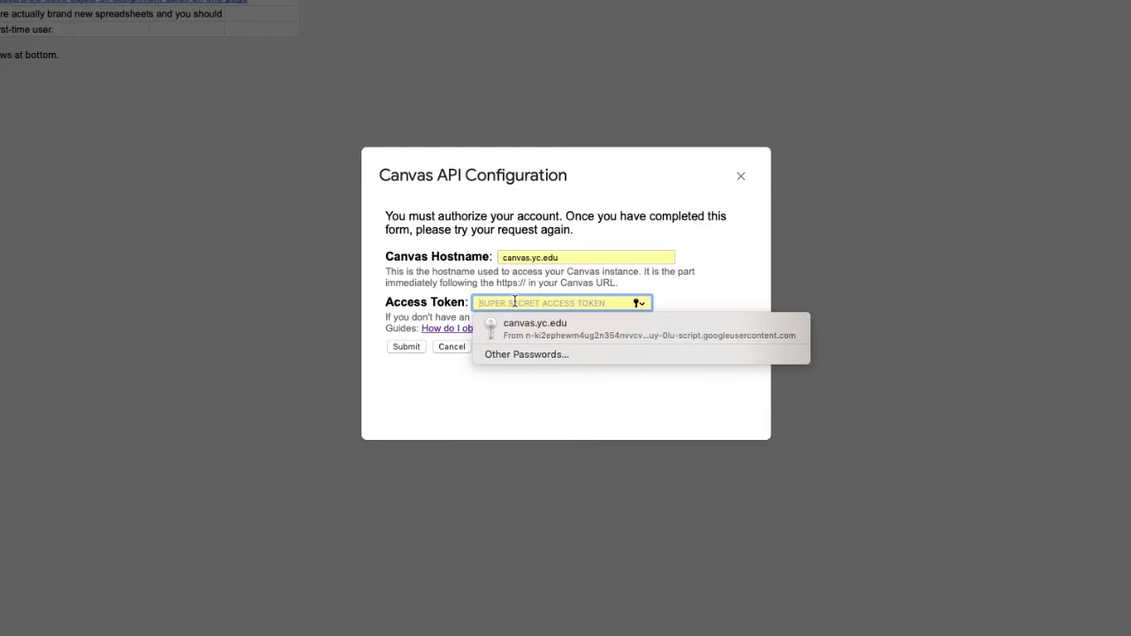
Step: Fill in the access token in the spreadsheet's Canvas API configuration, submit the form and dismiss the connection message
click(551, 327)
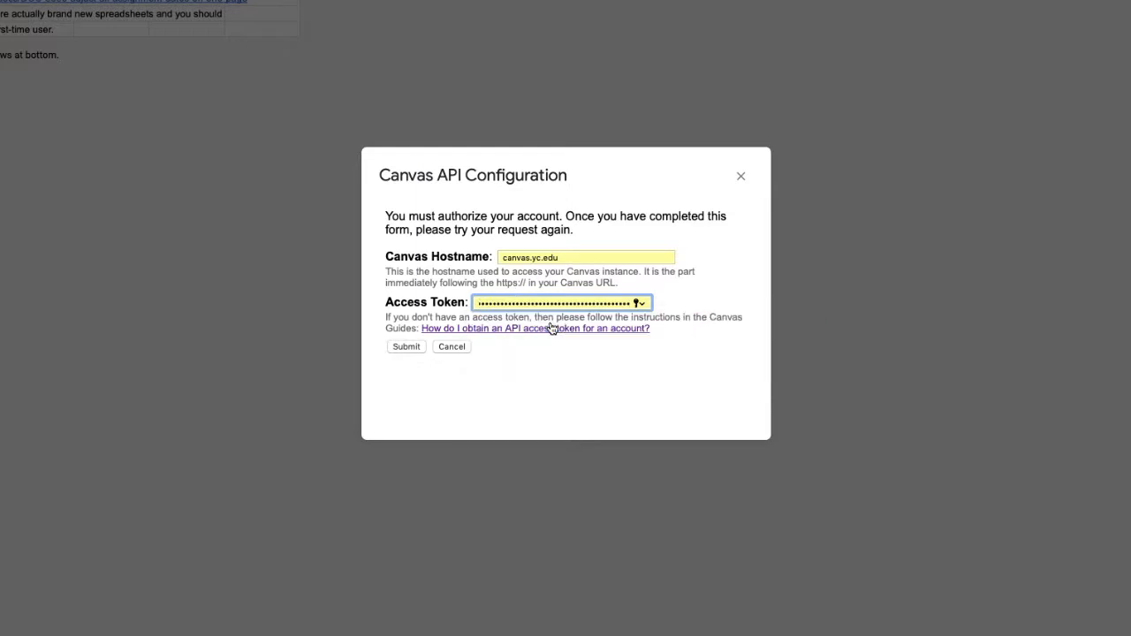
click(400, 349)
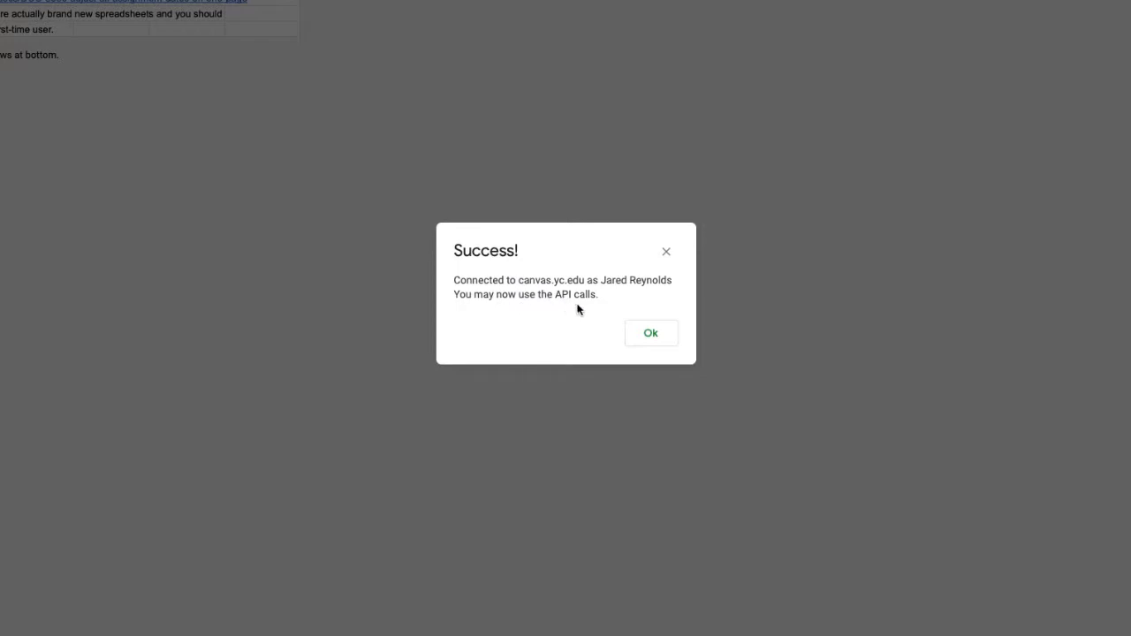
click(651, 334)
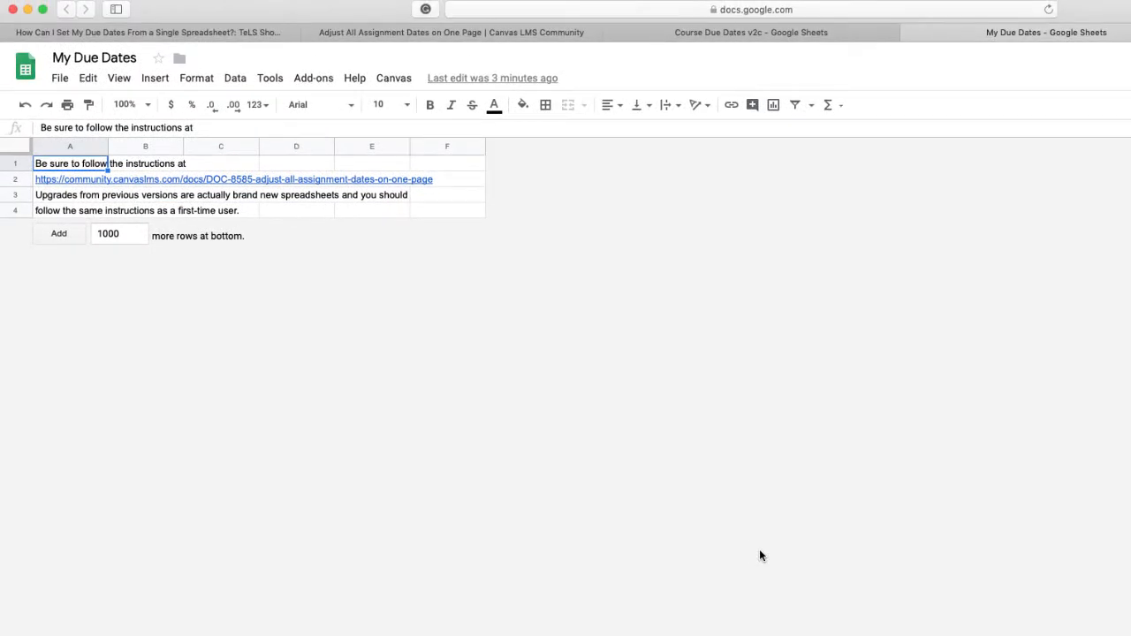
Step: Start specifying the spreadsheet's course, then open the Spring 2019 course SPA102 Beginning Spanish II (15125) in a new YC canvas tab and copy its URL
click(394, 81)
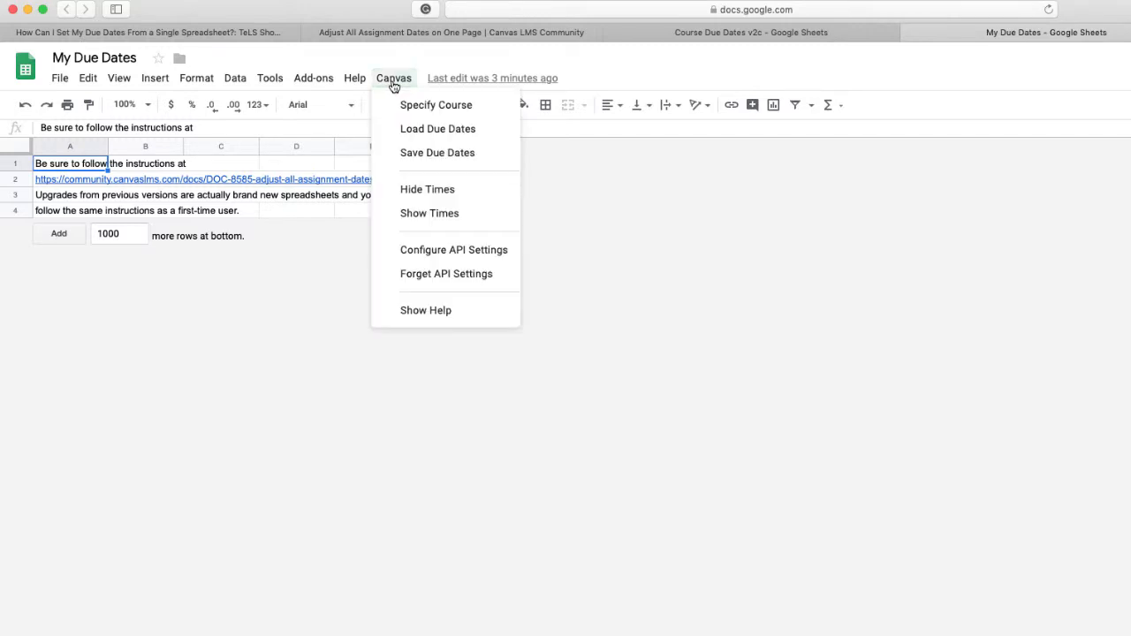
click(461, 112)
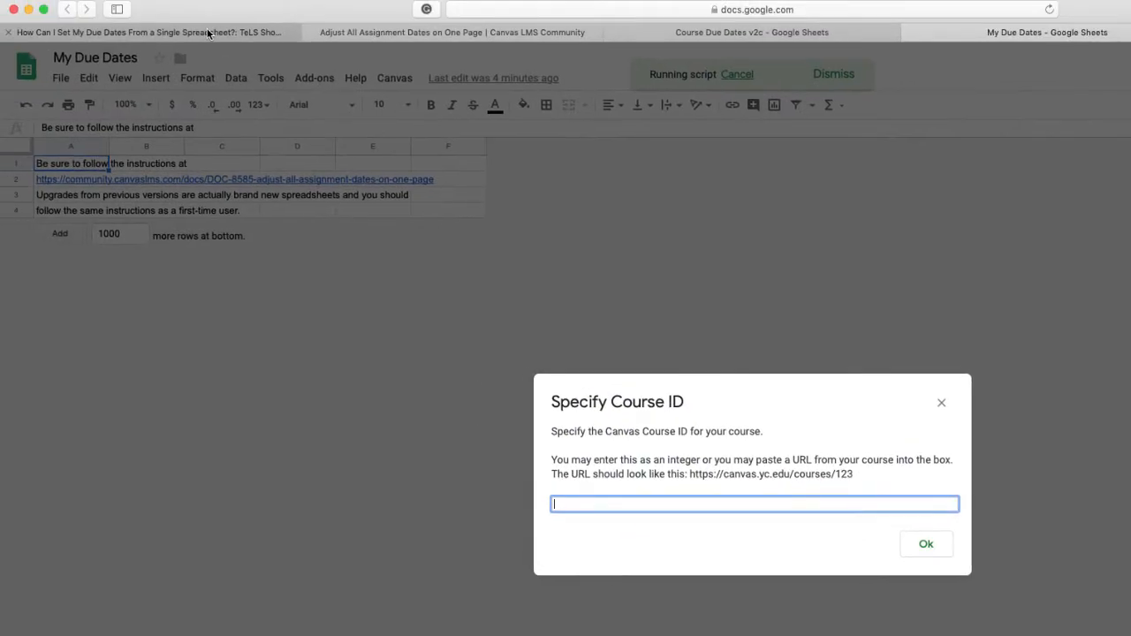
key(super+t)
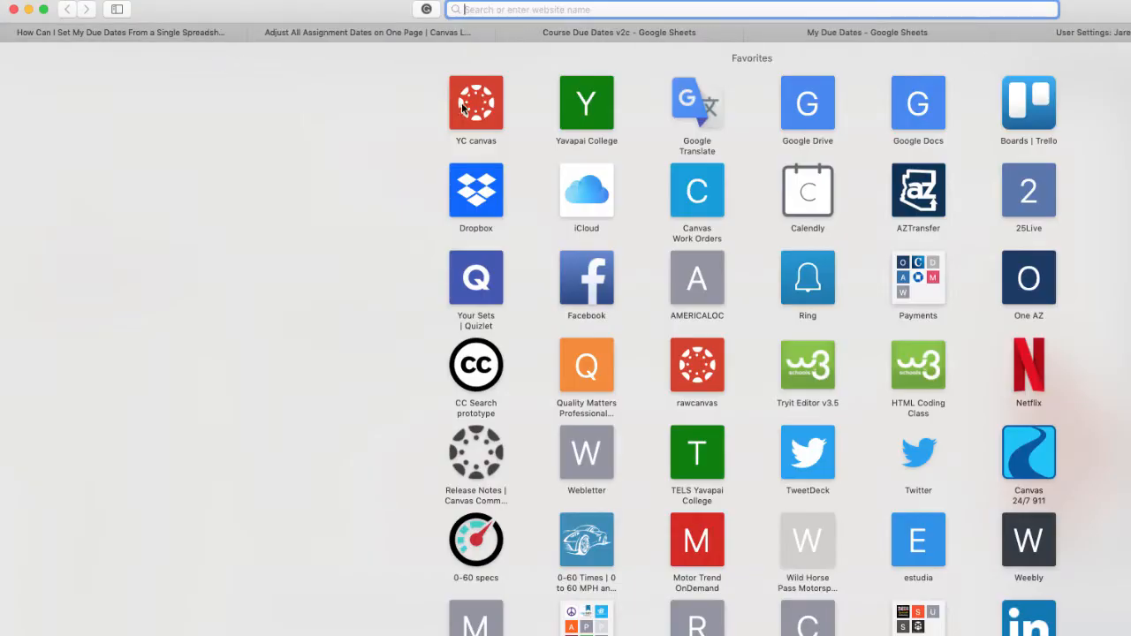
click(464, 106)
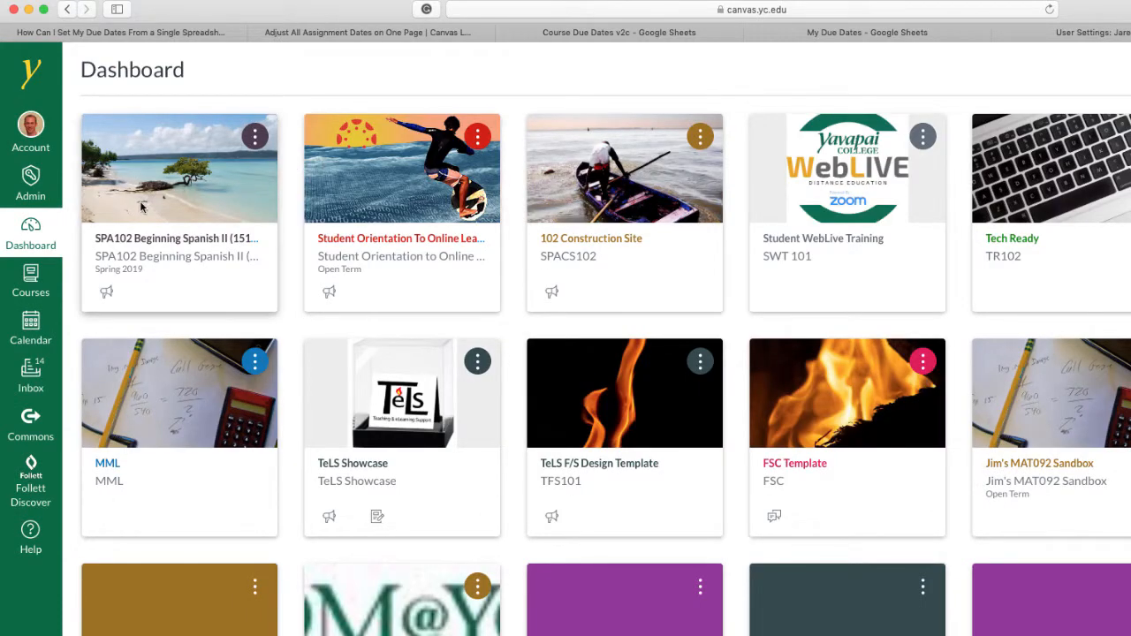
click(223, 306)
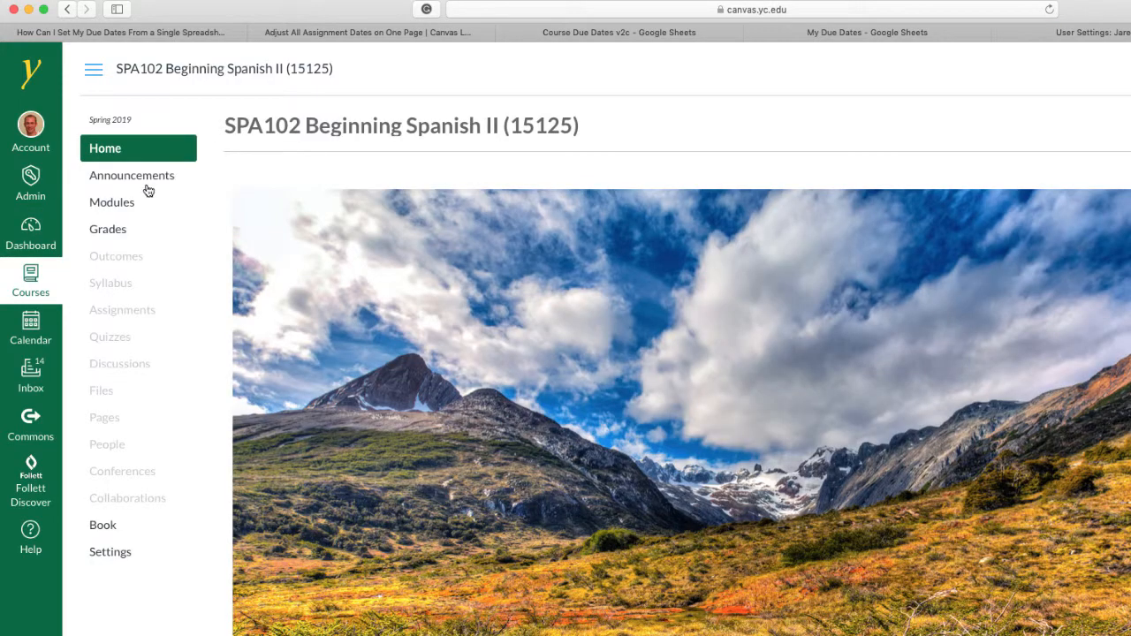
click(585, 8)
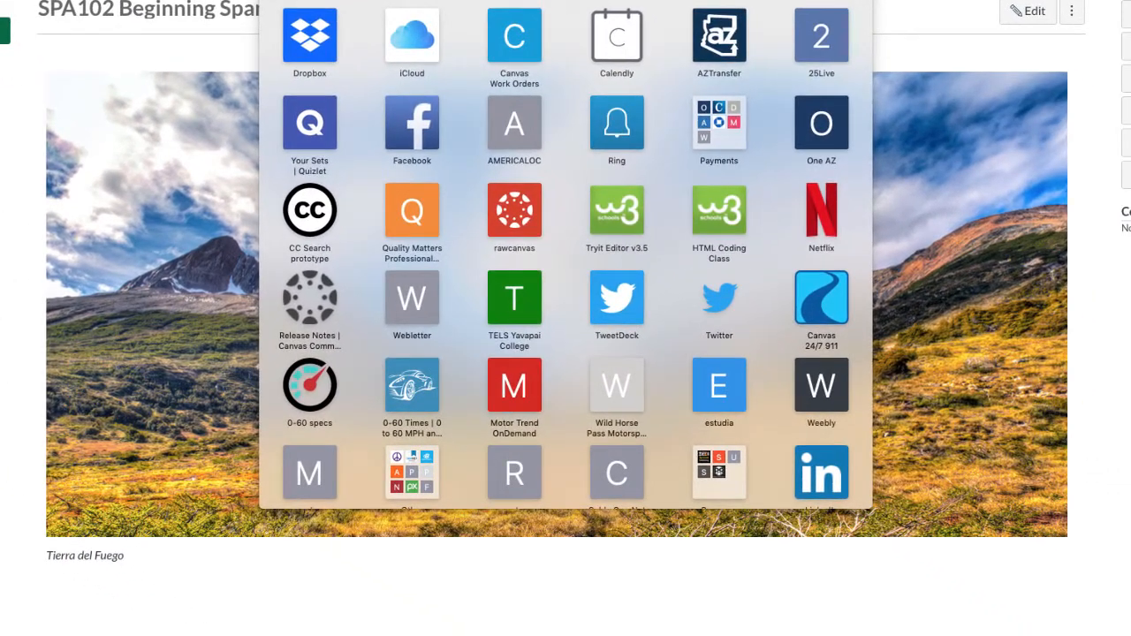
click(1078, 21)
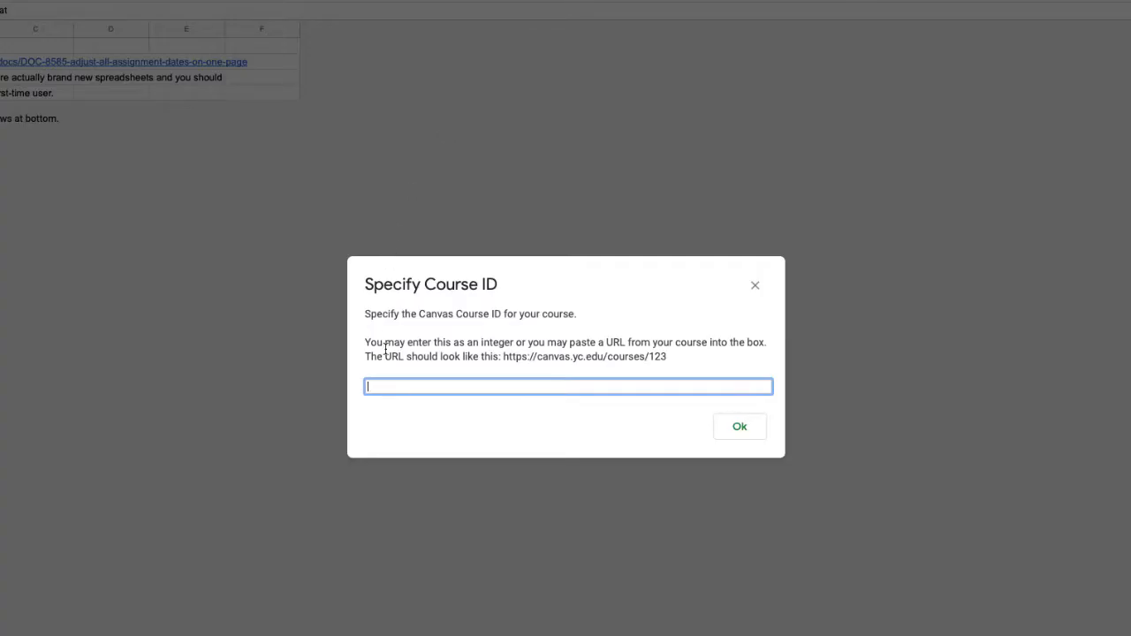
key(ctrl+v)
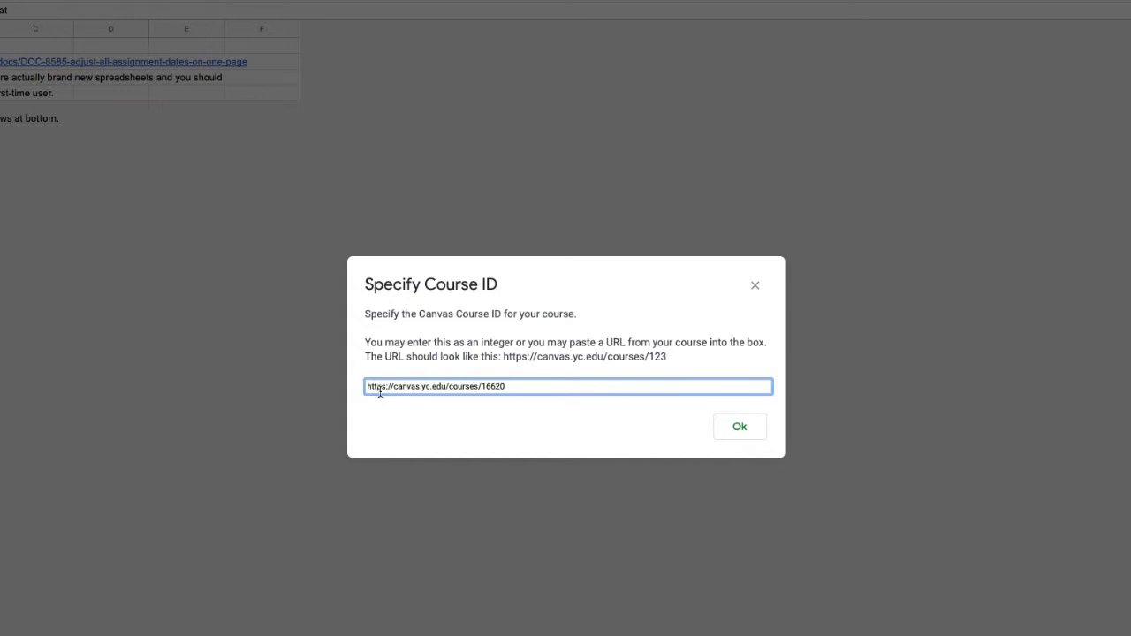
click(738, 433)
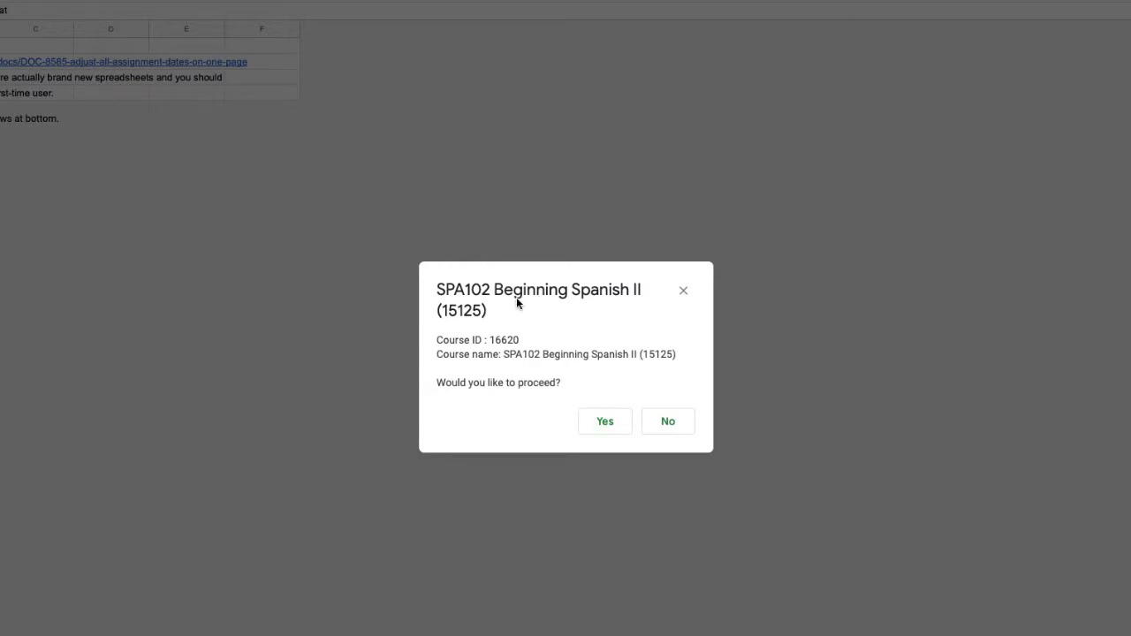
click(606, 424)
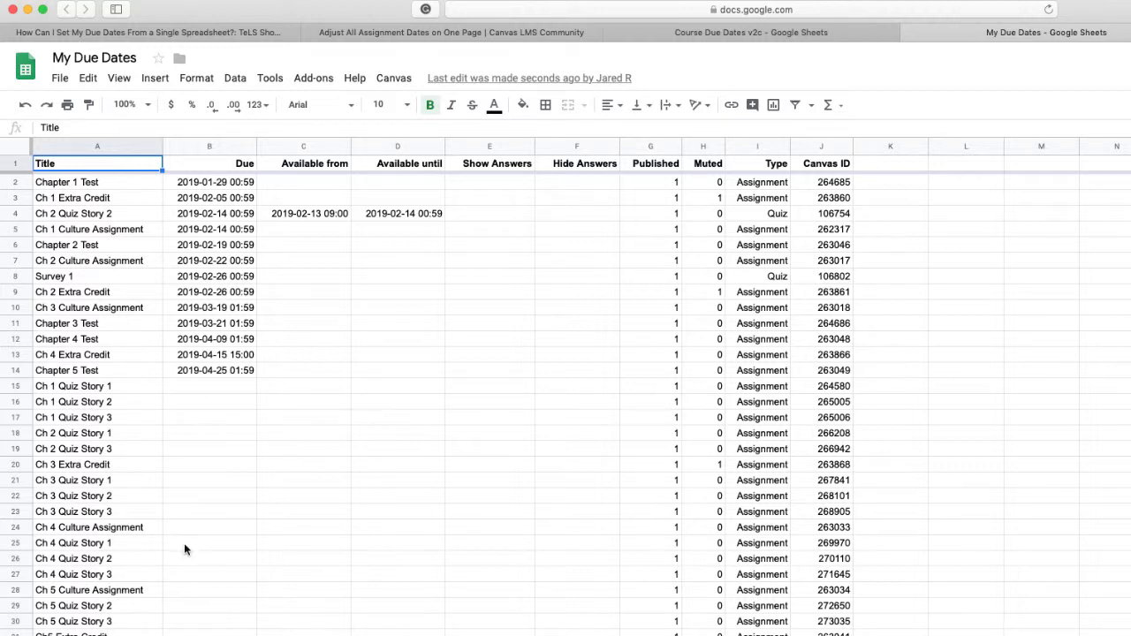
click(387, 82)
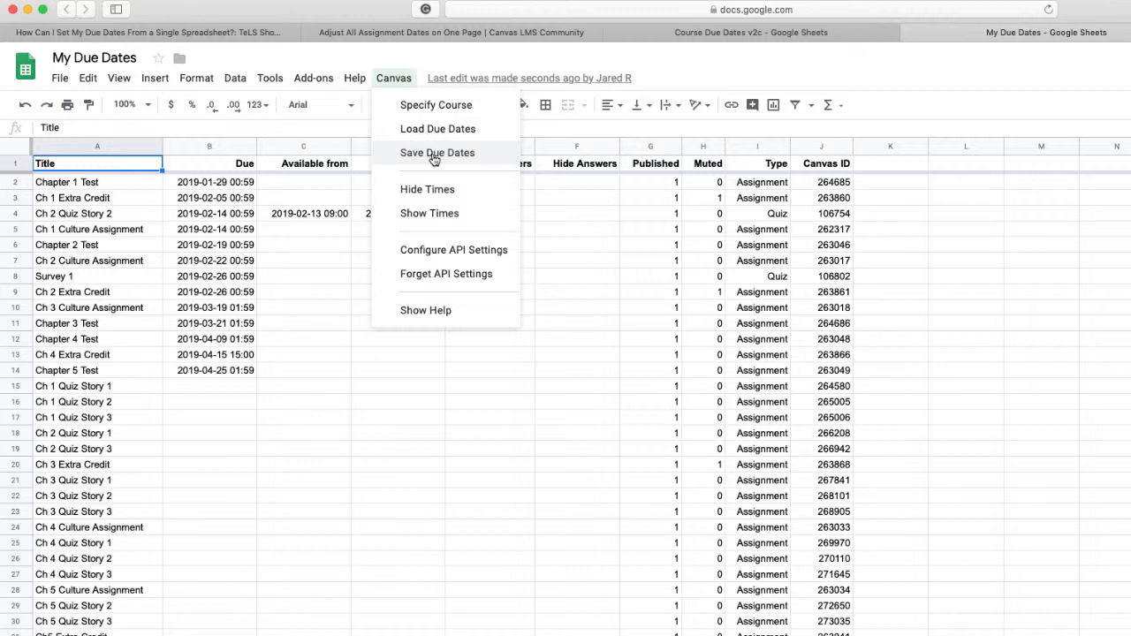
click(951, 77)
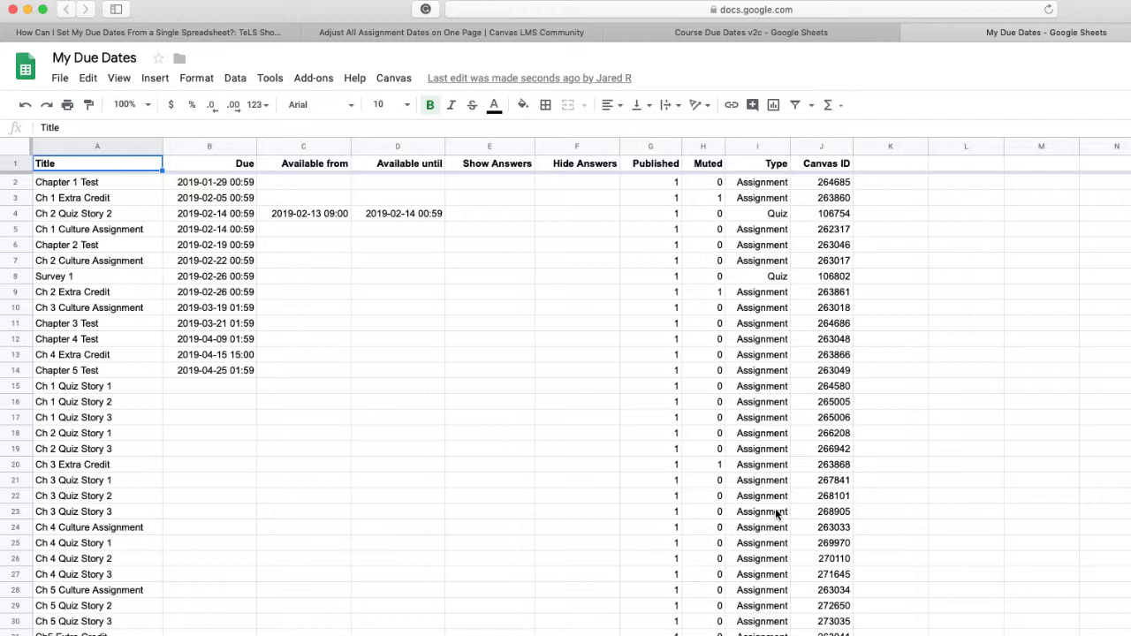
click(387, 81)
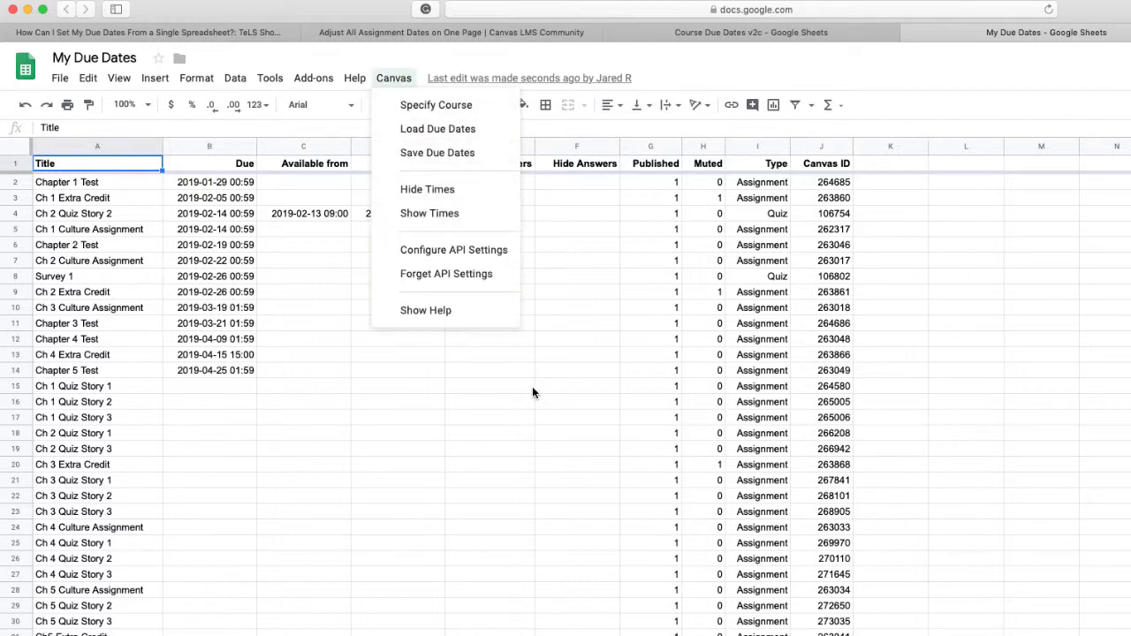
click(398, 634)
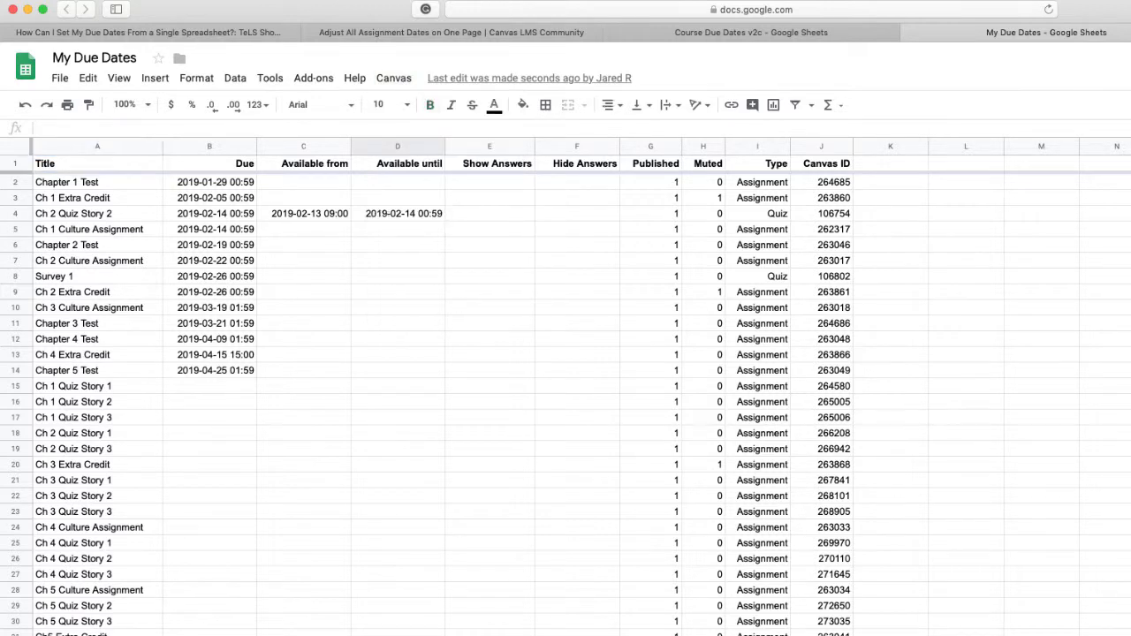
Step: Start specifying another course, then open the Fall 2019 course SPA102 Beginning Spanish II (31316) from the Canvas dashboard and copy its URL
click(389, 80)
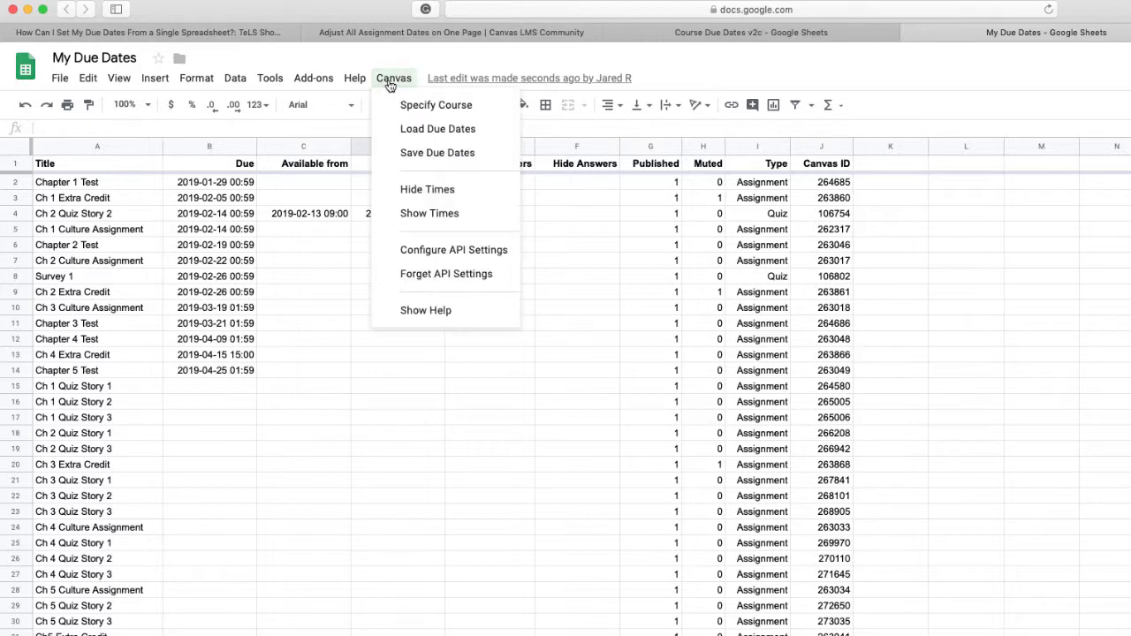
click(410, 108)
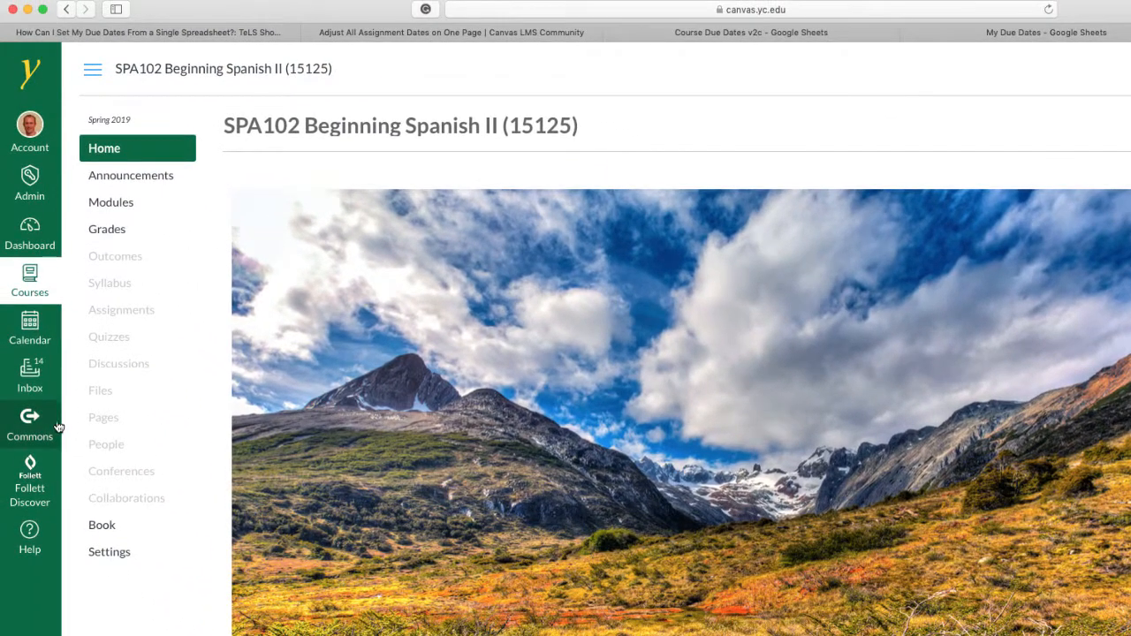
click(29, 243)
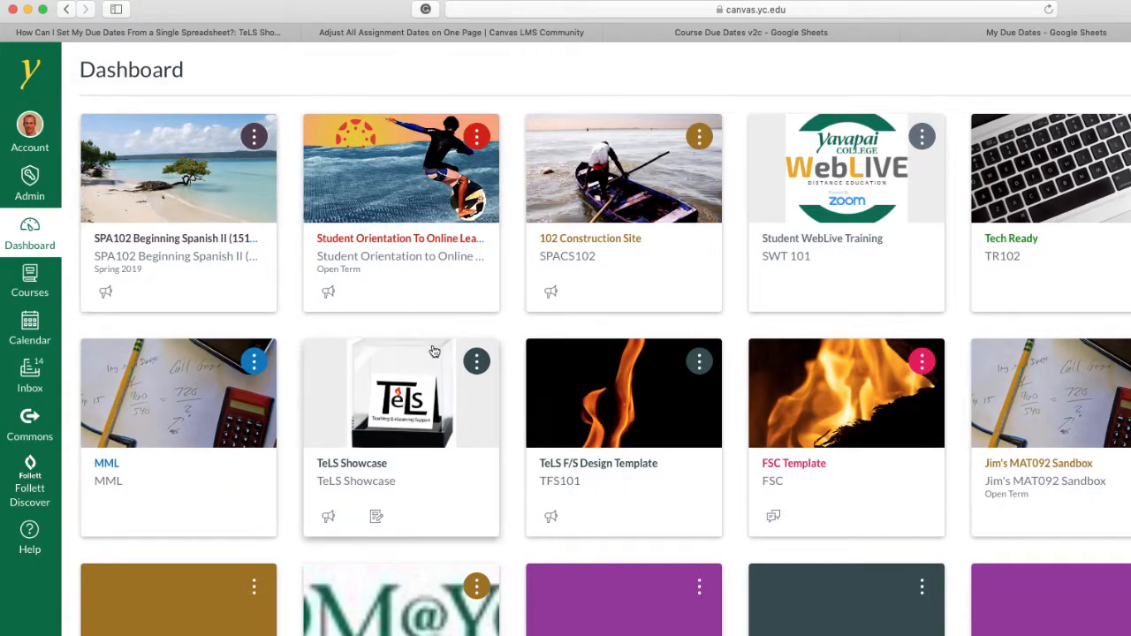
scroll(434, 354, down, 3)
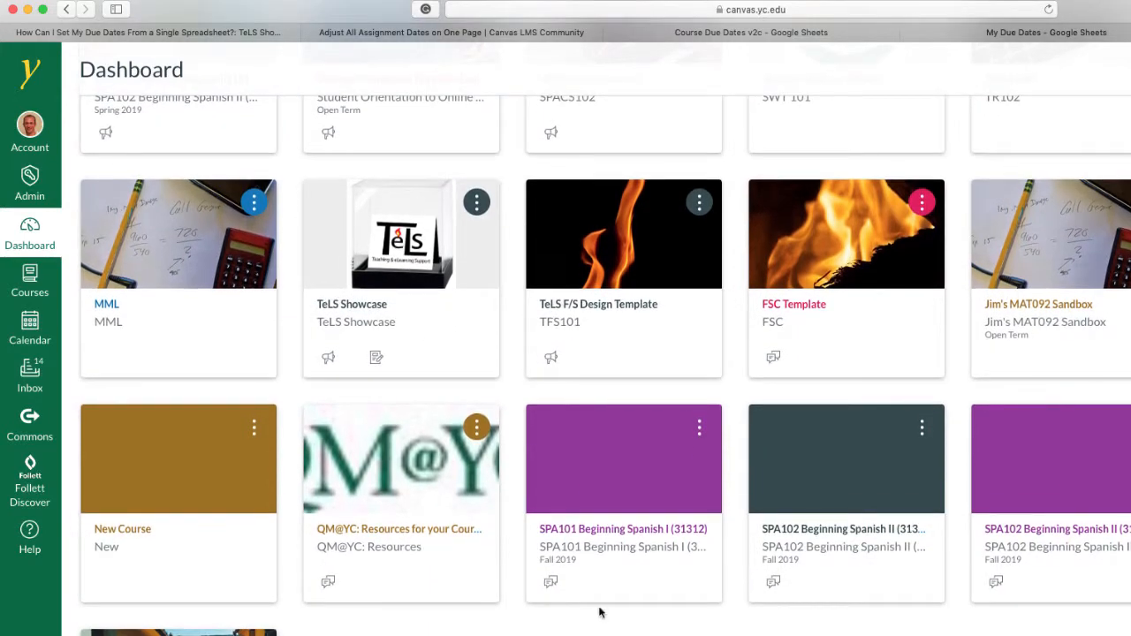
click(821, 495)
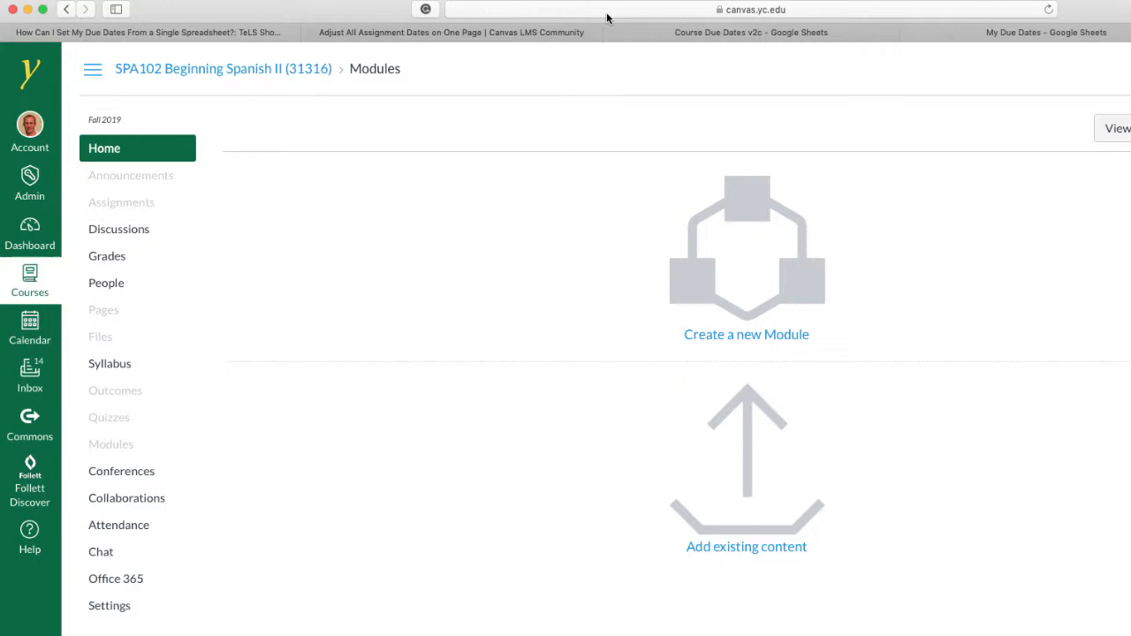
click(612, 14)
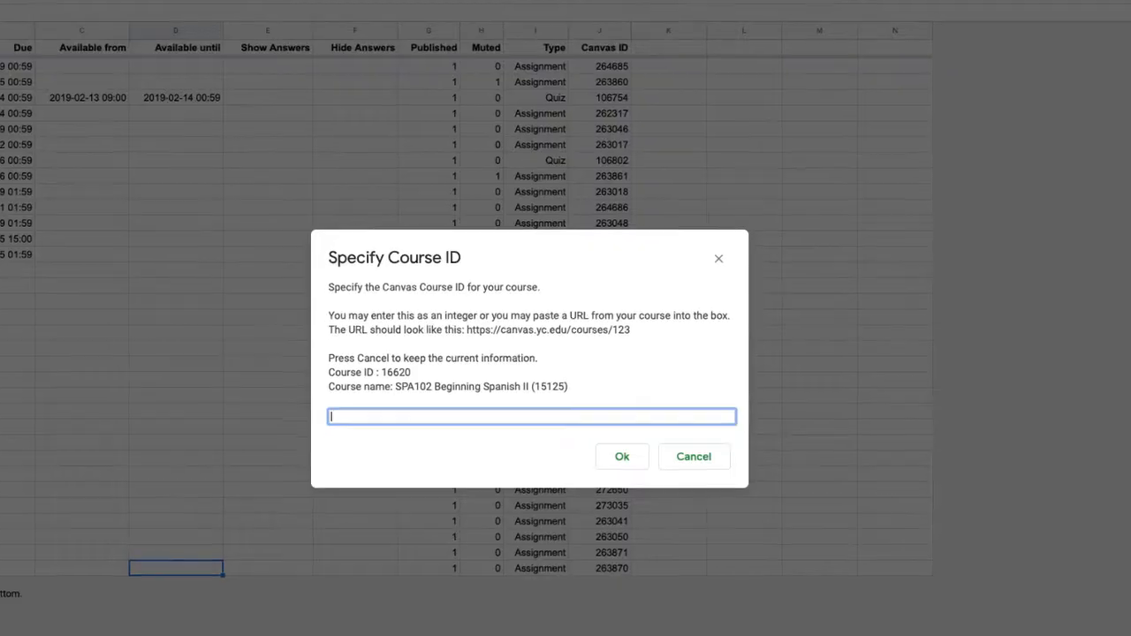
Step: Set the spreadsheet's course to the copied URL of SPA102 Beginning Spanish II (31316) and confirm proceeding with it
text(https://canvas.yc.edu/courses/20671)
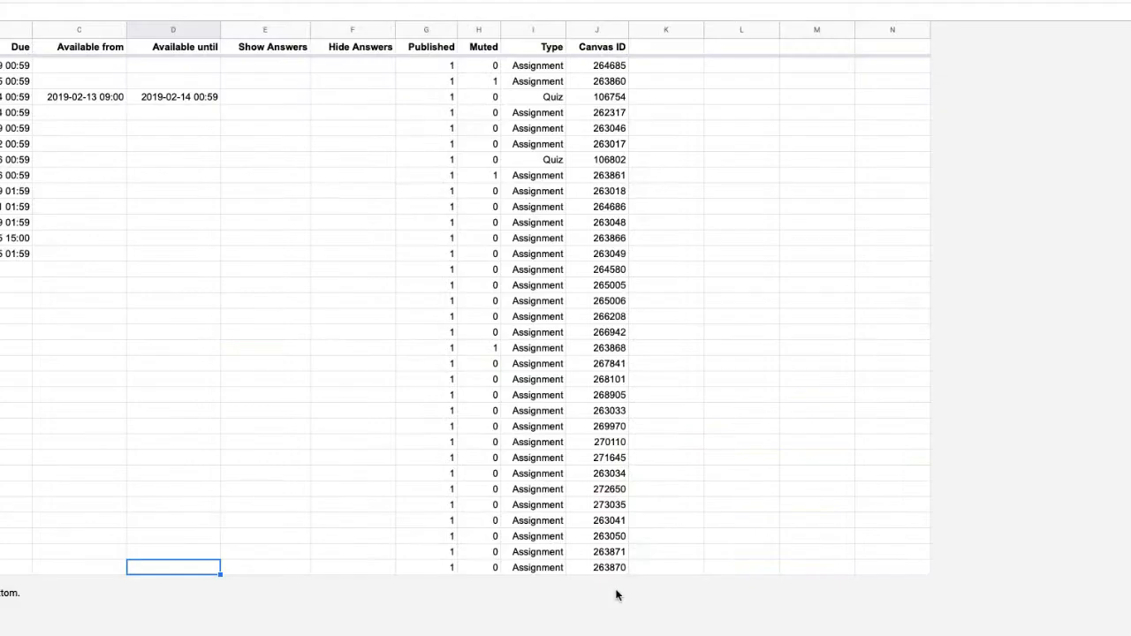
click(636, 461)
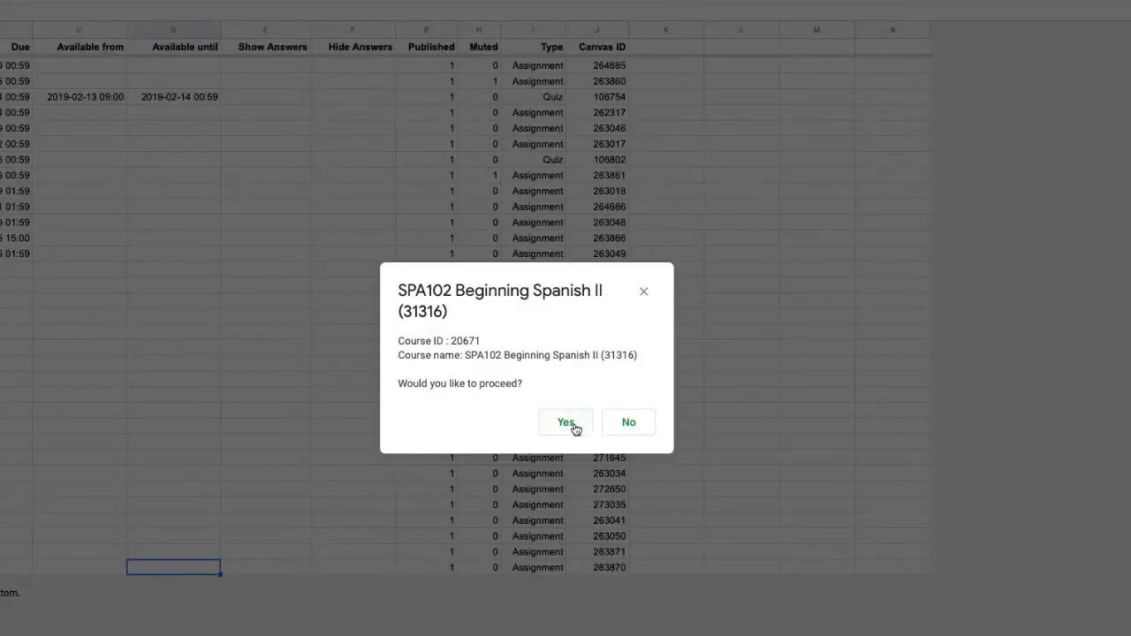
click(639, 425)
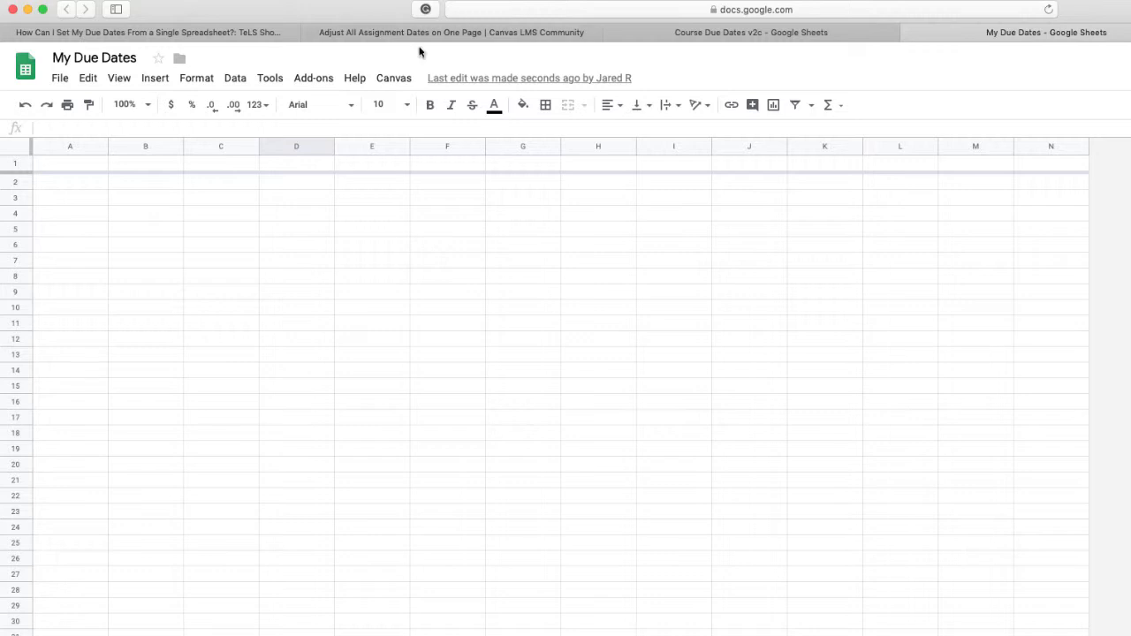
Step: Bring up the spreadsheet's Canvas commands for the newly specified course
click(396, 80)
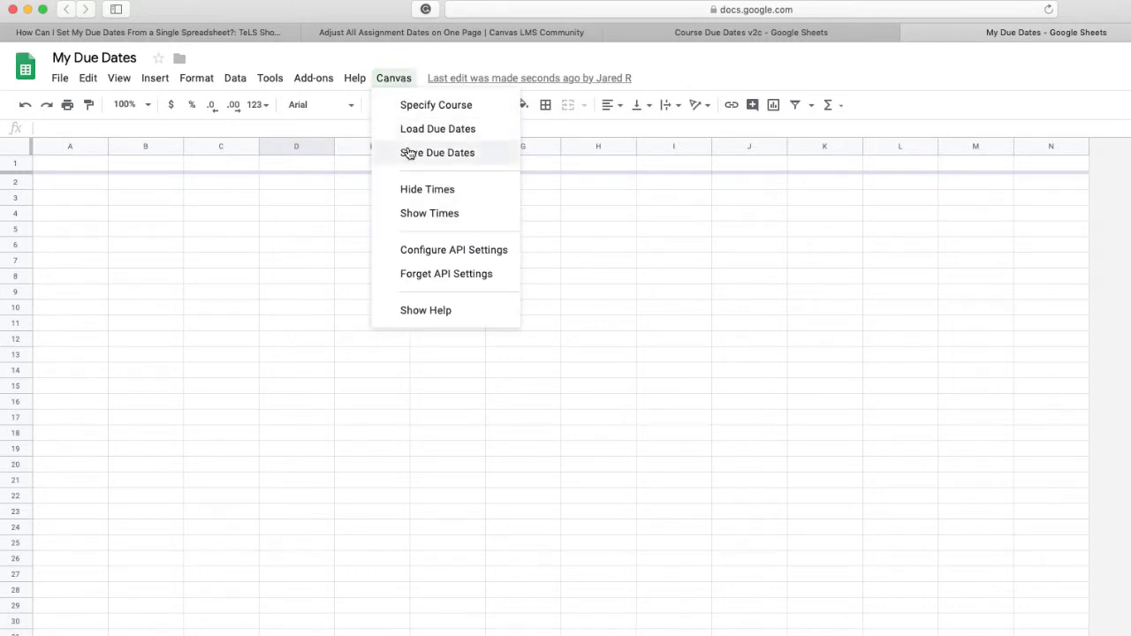